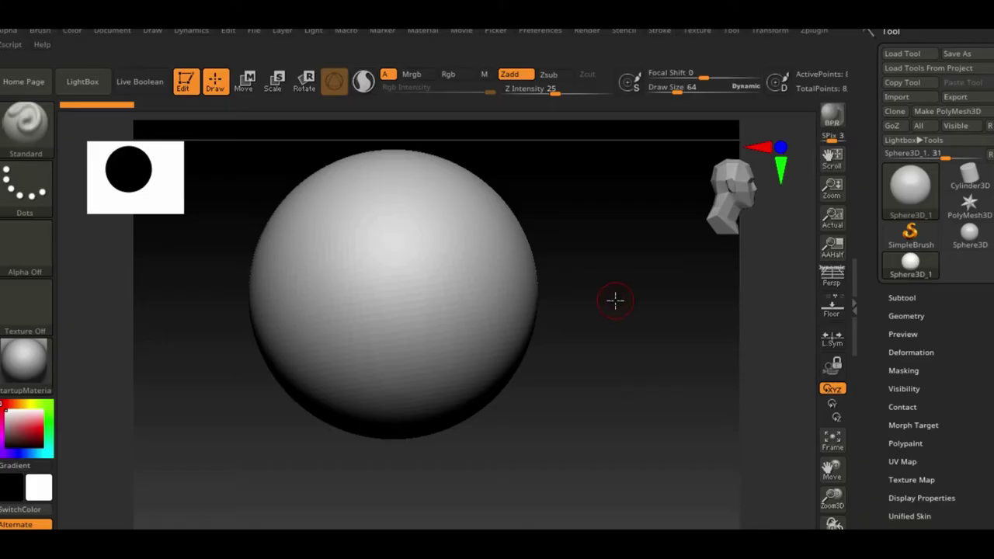
Step: Convert the sphere to a PolyMesh3D, move it left in view, and set brush size 337
left_click_drag(615, 300, 641, 244)
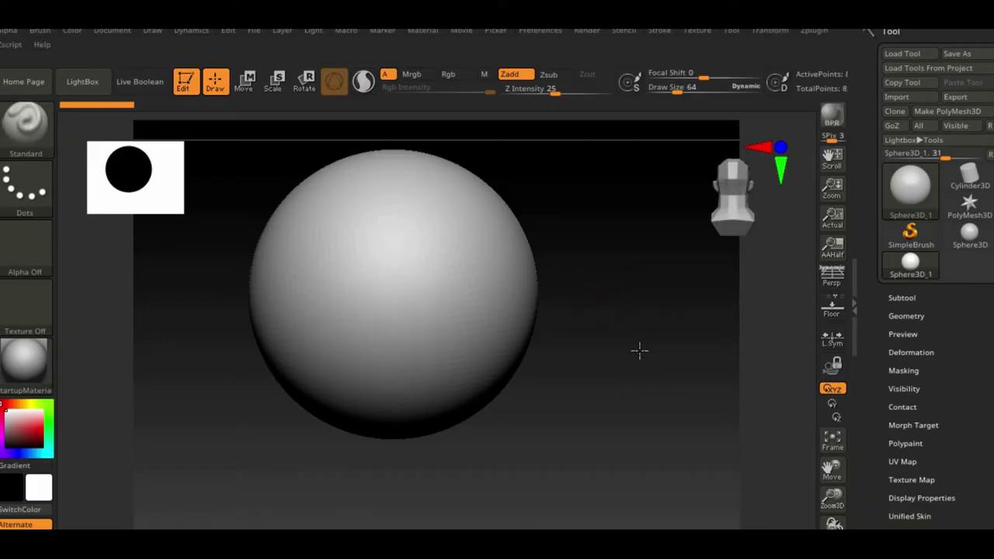
left_click(966, 112)
mouse_move(832, 497)
left_mouse_down()
mouse_move(832, 471)
mouse_move(465, 355)
left_mouse_up()
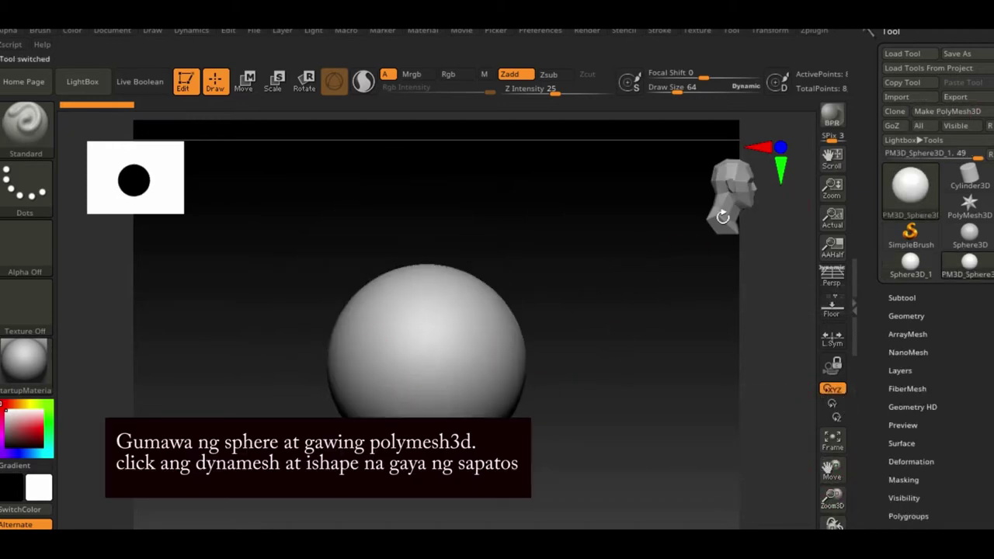
key("space")
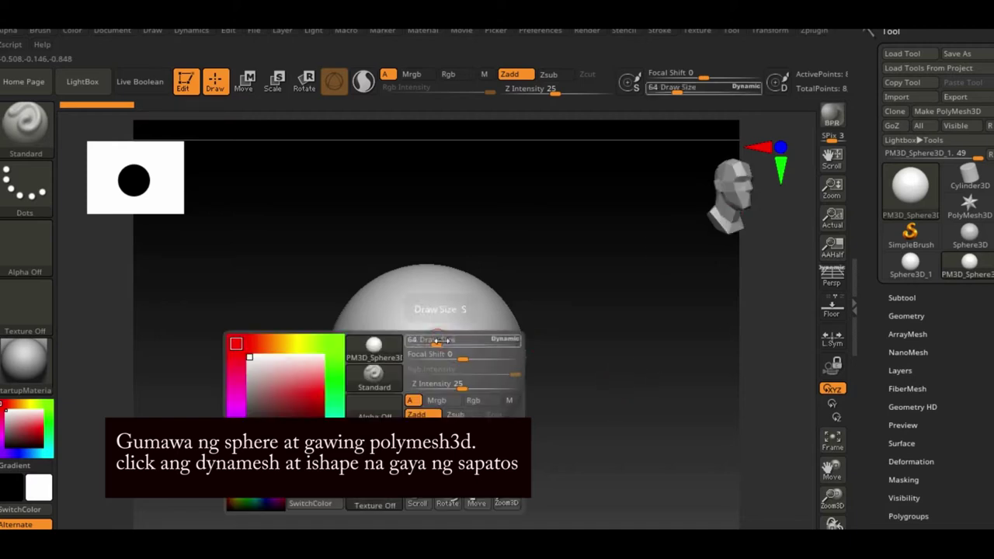
left_click_drag(435, 334, 497, 334)
left_click_drag(715, 334, 637, 333, "alt")
Step: Stretch the sphere sideways into an elongated oval with the Move gizmo
key("w")
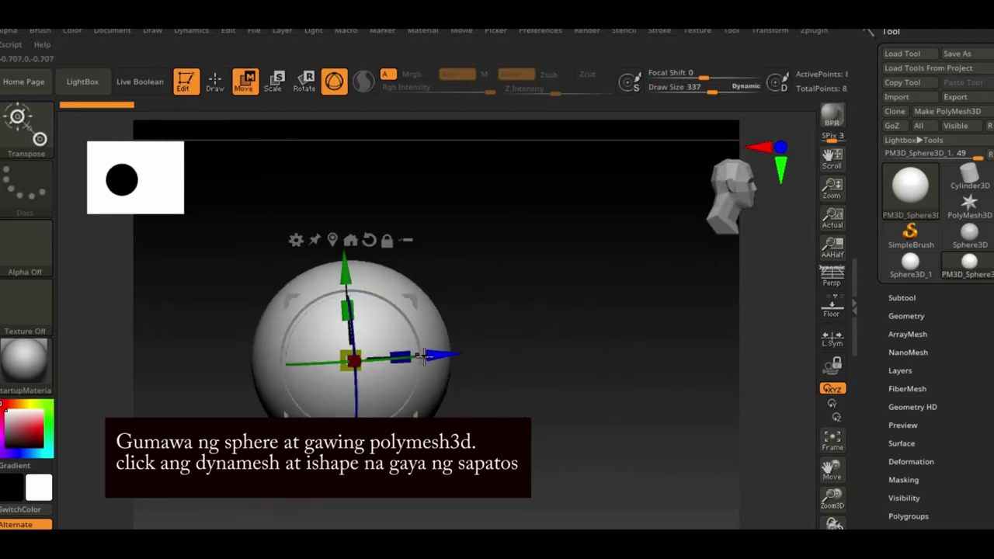
left_click_drag(398, 354, 467, 354)
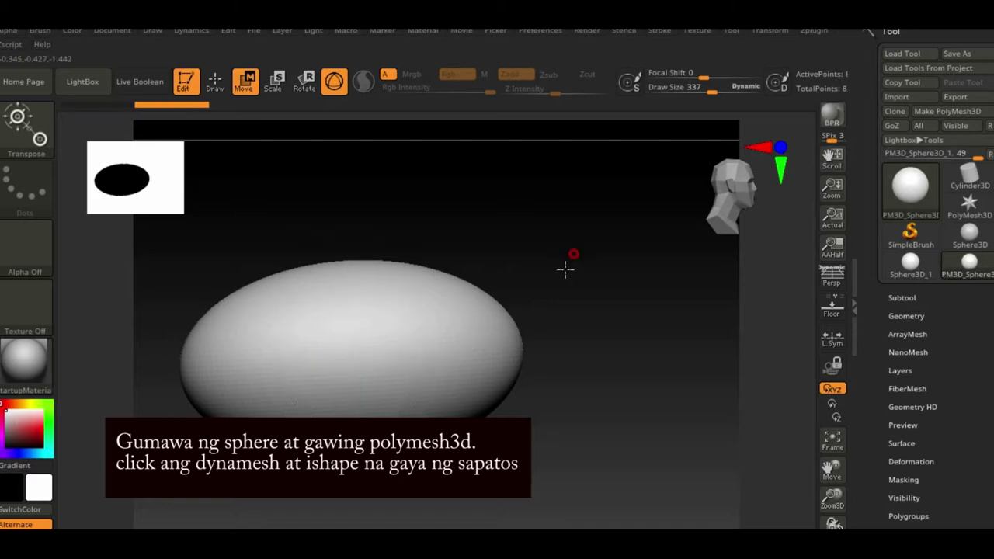
left_click_drag(566, 266, 498, 262)
left_click_drag(608, 322, 629, 295)
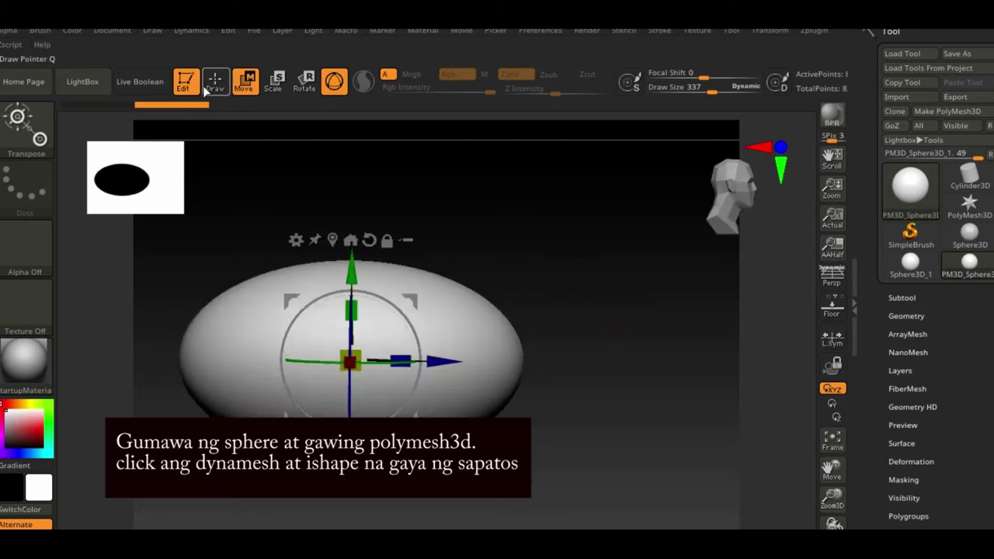
Step: Return to sculpting mode and lower the brush size to 236
key("q")
left_click_drag(417, 256, 267, 311)
key("space")
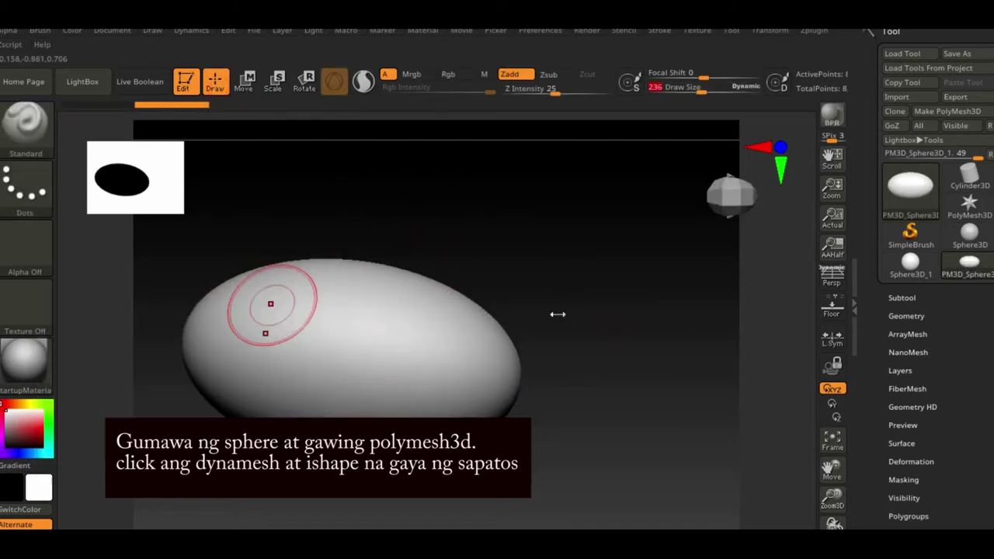
left_click_drag(557, 316, 773, 317)
left_click(907, 316)
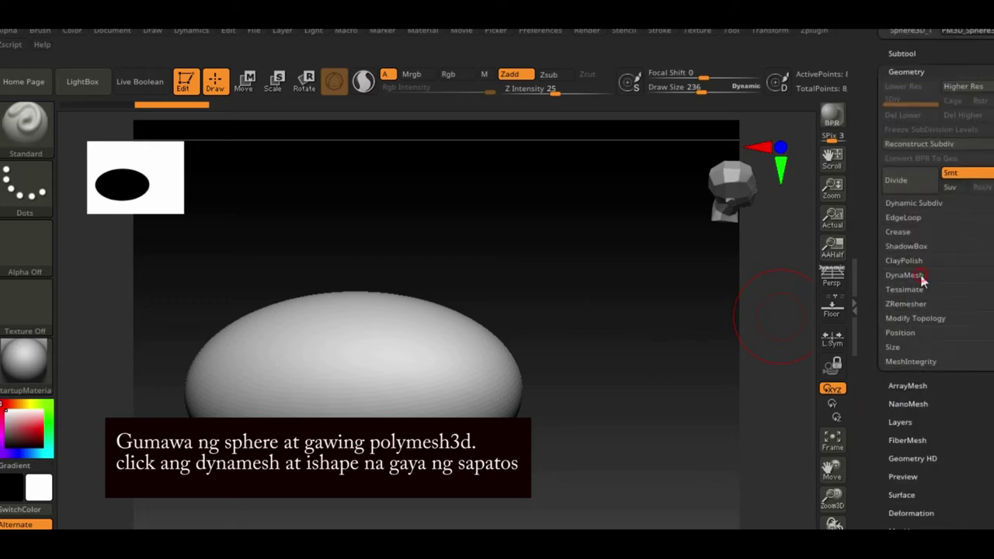
Step: Turn on DynaMesh for the egg-shaped mesh
left_click(905, 275)
left_click(915, 296)
left_click_drag(451, 297, 222, 256)
Step: Mask the top of the egg, then invert the mask
key("space")
key("ctrl")
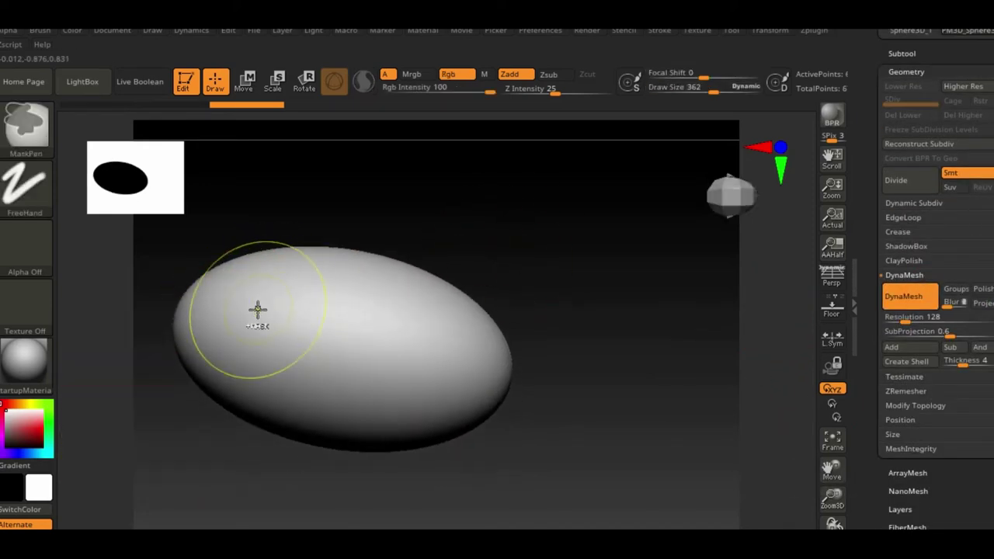
left_click_drag(258, 311, 254, 288, "ctrl")
left_click_drag(458, 251, 330, 371)
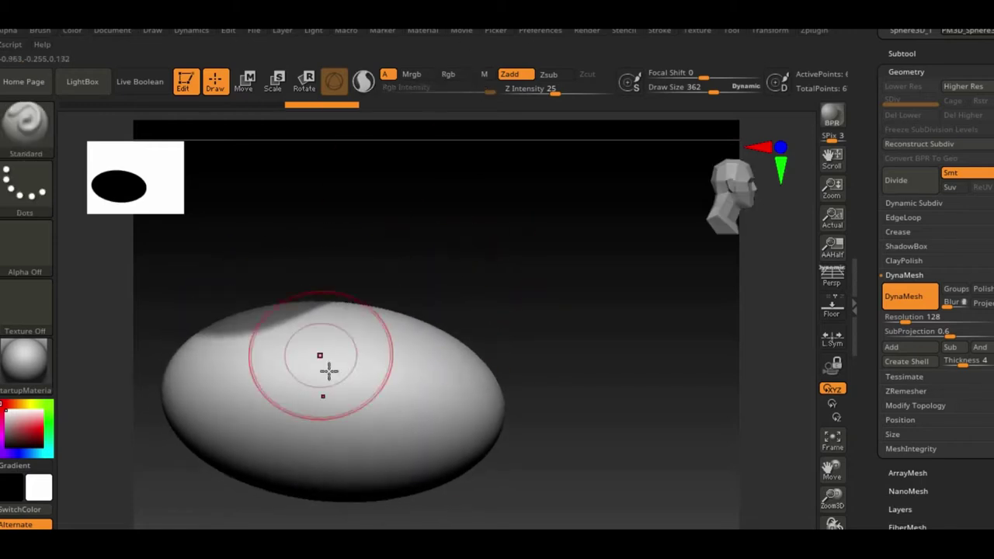
left_click(604, 267, "ctrl")
Step: Pull the unmasked top up into a tall ankle with the gizmo, then clear the mask
left_click(247, 82)
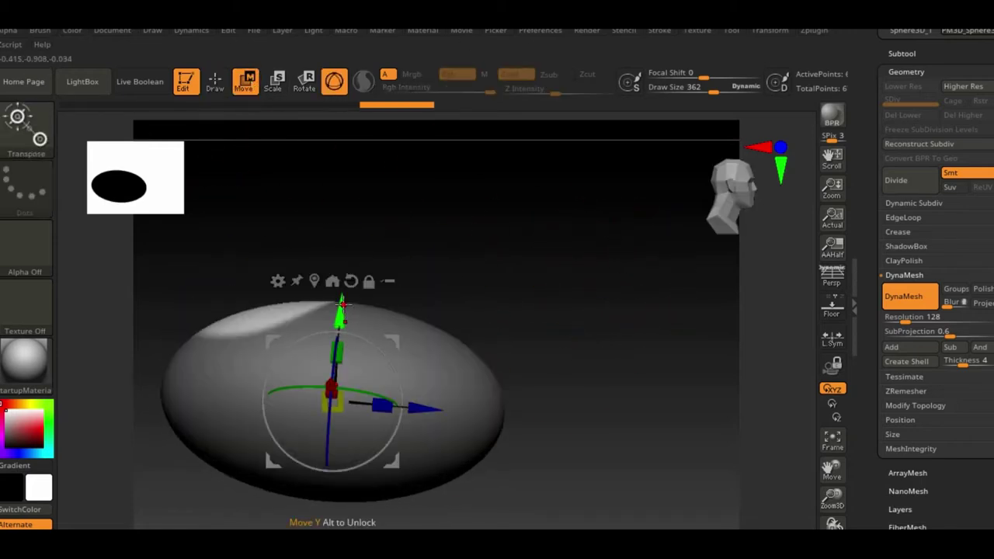
mouse_move(342, 305)
left_mouse_down()
mouse_move(368, 163)
mouse_move(366, 206)
left_mouse_up()
left_click_drag(429, 301, 413, 306)
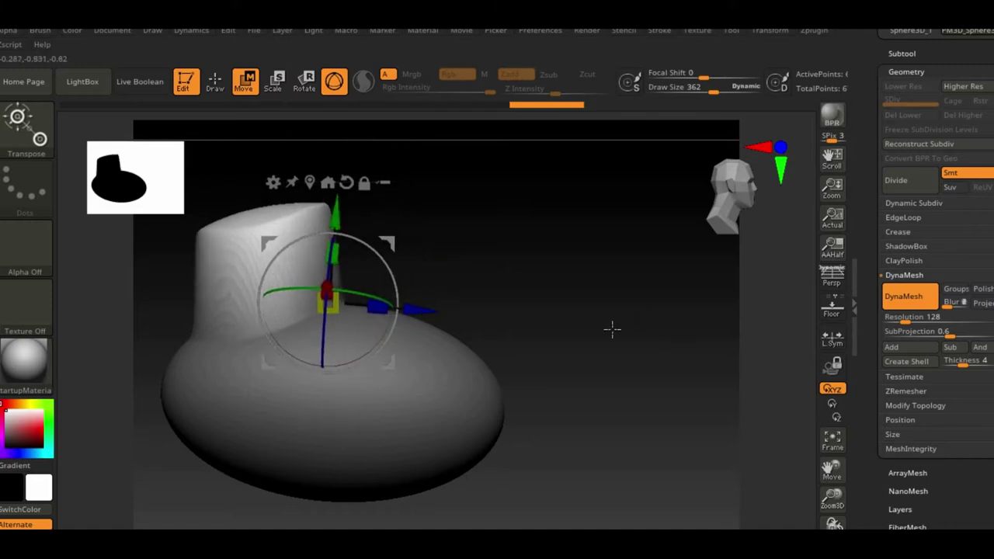
left_click_drag(602, 300, 655, 366, "ctrl")
left_click_drag(605, 258, 668, 354, "ctrl")
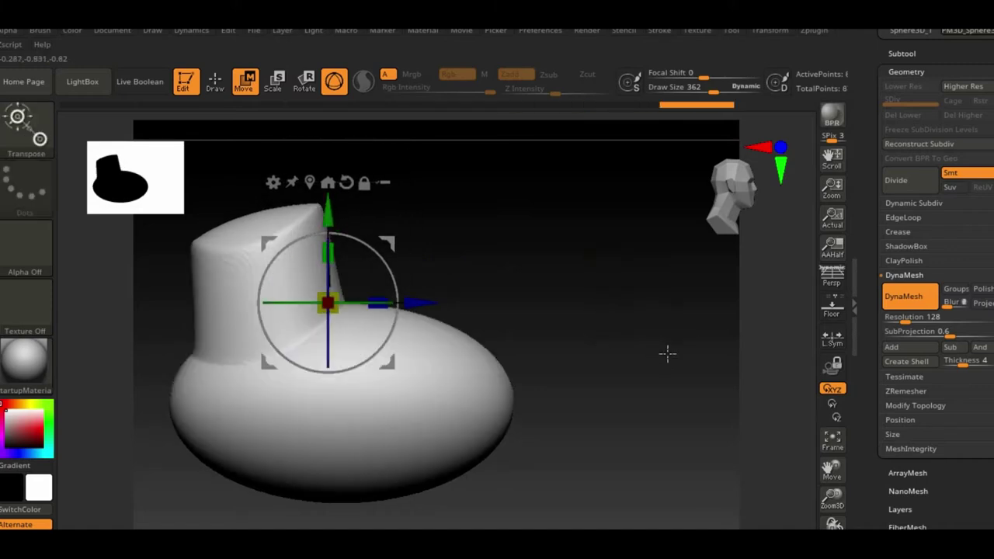
Step: Reshape the foot into a rounded boot form with the Move brush at size 505
left_click(35, 130)
left_click(585, 444)
key("space")
left_click_drag(399, 276, 435, 276)
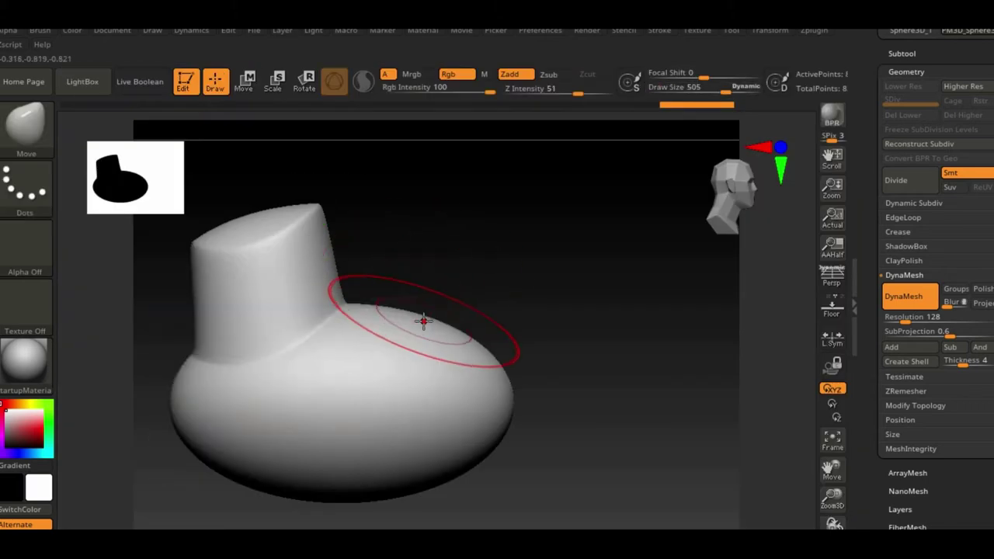
left_click_drag(424, 321, 411, 355)
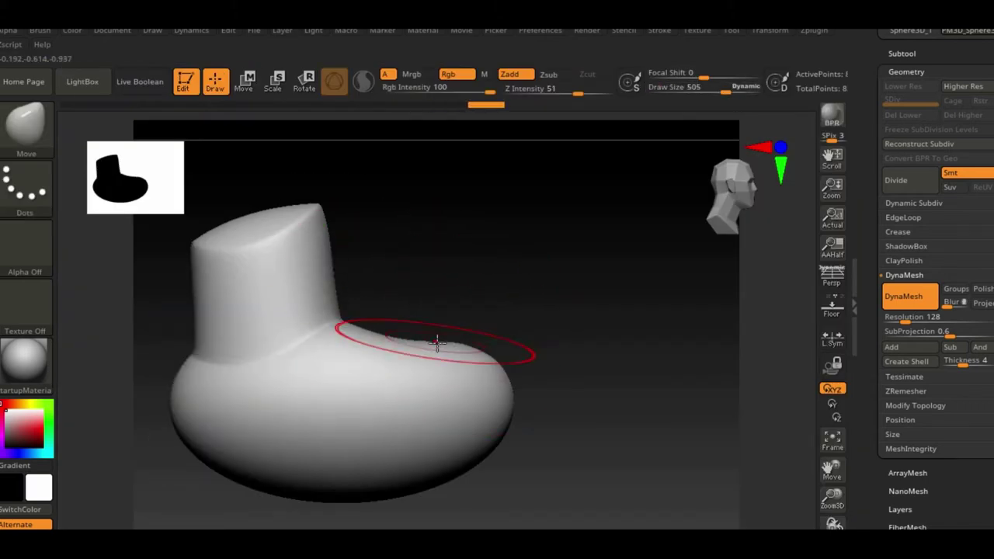
mouse_move(769, 404)
left_mouse_down()
mouse_move(661, 344)
mouse_move(466, 299)
left_mouse_up()
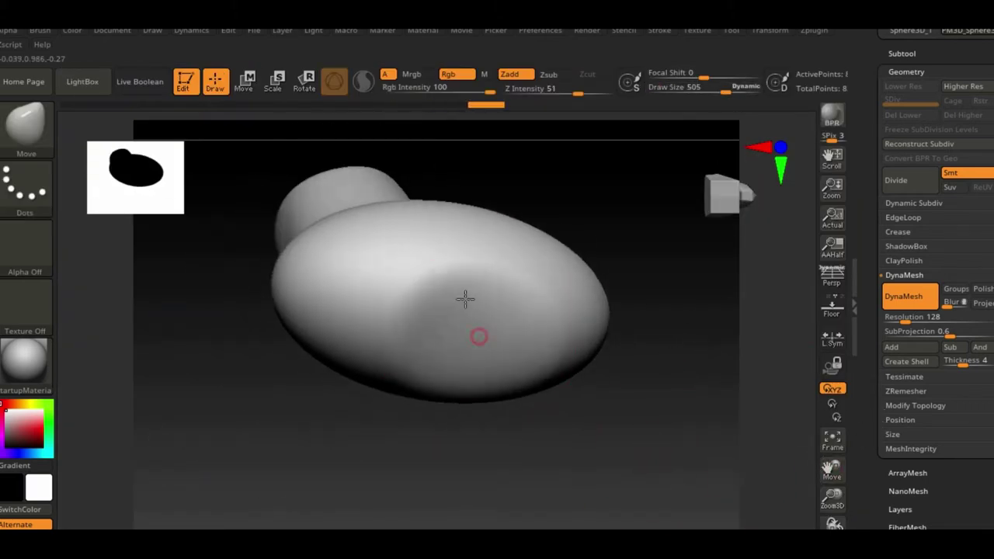
mouse_move(342, 310)
left_mouse_down()
mouse_move(373, 290)
mouse_move(355, 288)
mouse_move(454, 323)
left_mouse_up()
left_click_drag(613, 392, 744, 455, "shift")
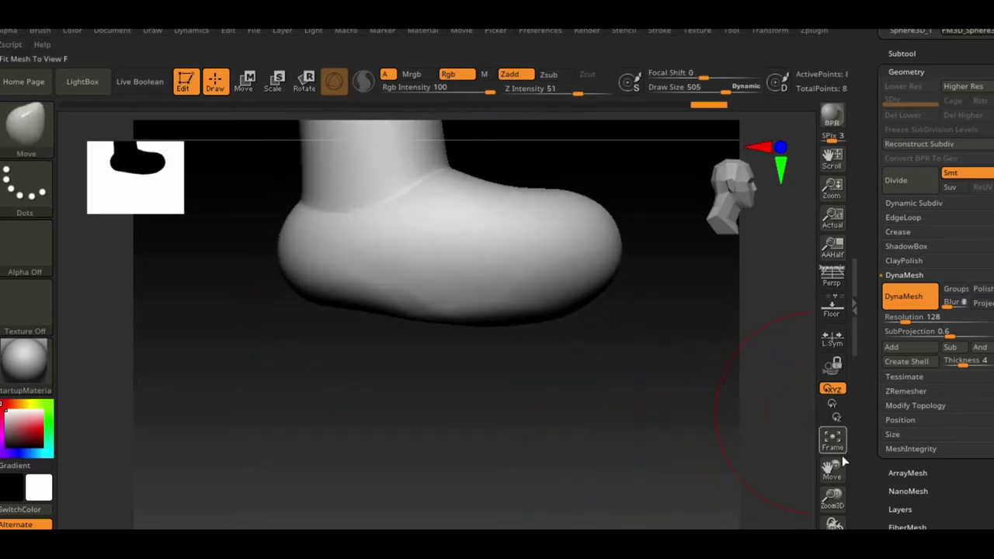
mouse_move(842, 460)
left_mouse_down()
mouse_move(795, 482)
mouse_move(710, 444)
left_mouse_up()
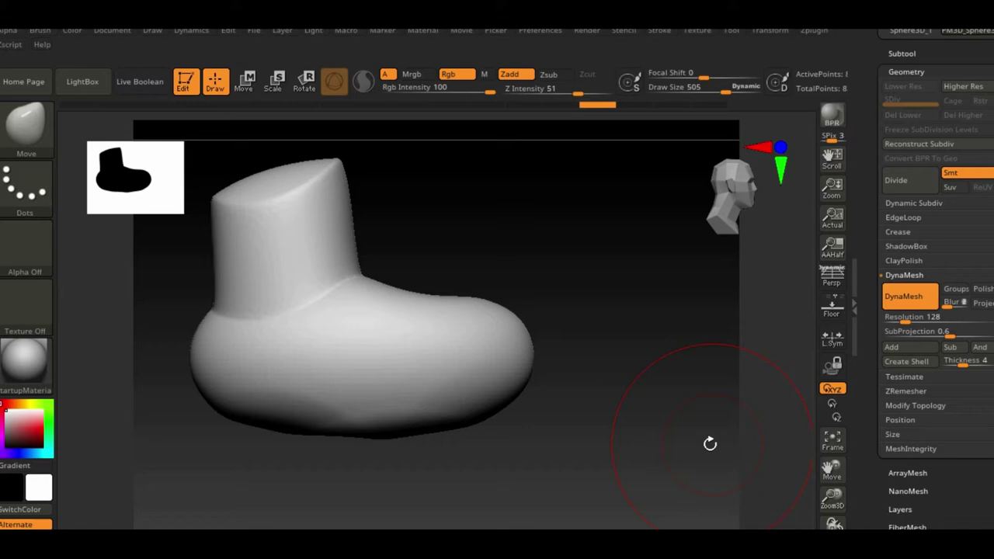
left_click(33, 127)
Step: Cut a straight TrimCurve line under the boot to slice its bottom into a flat sole
left_click(356, 503)
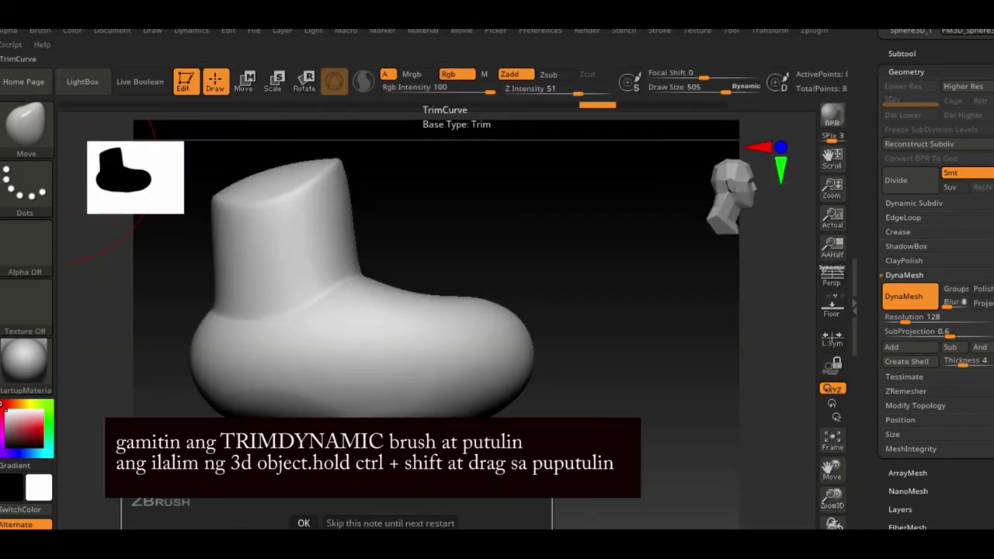
mouse_move(656, 388)
left_mouse_down("ctrl+shift")
mouse_move(302, 366)
mouse_move(179, 376)
left_mouse_up("ctrl+shift")
mouse_move(544, 272)
left_mouse_down()
mouse_move(615, 215)
mouse_move(598, 376)
mouse_move(639, 324)
mouse_move(694, 187)
mouse_move(636, 314)
left_mouse_up()
left_click_drag(582, 397, 614, 404)
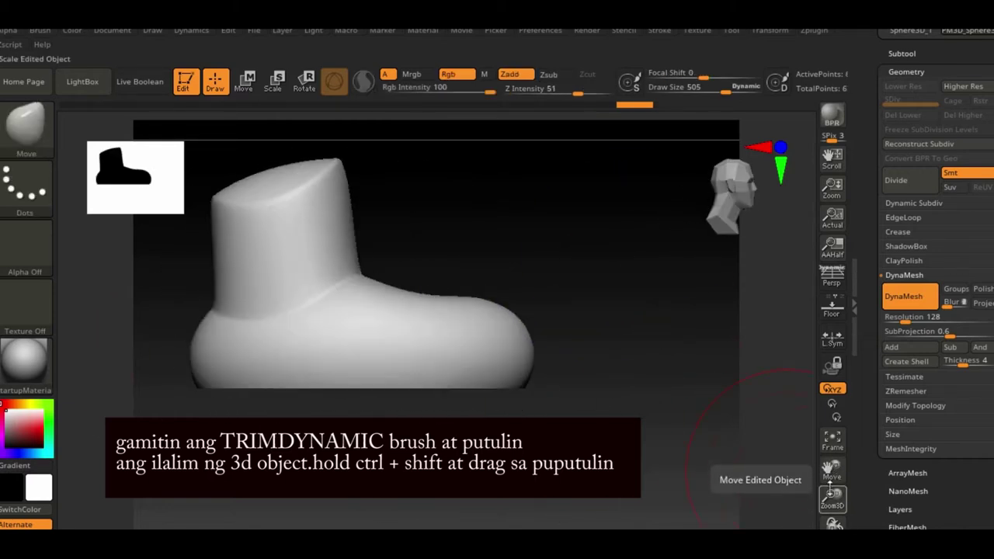
left_click_drag(833, 470, 862, 497)
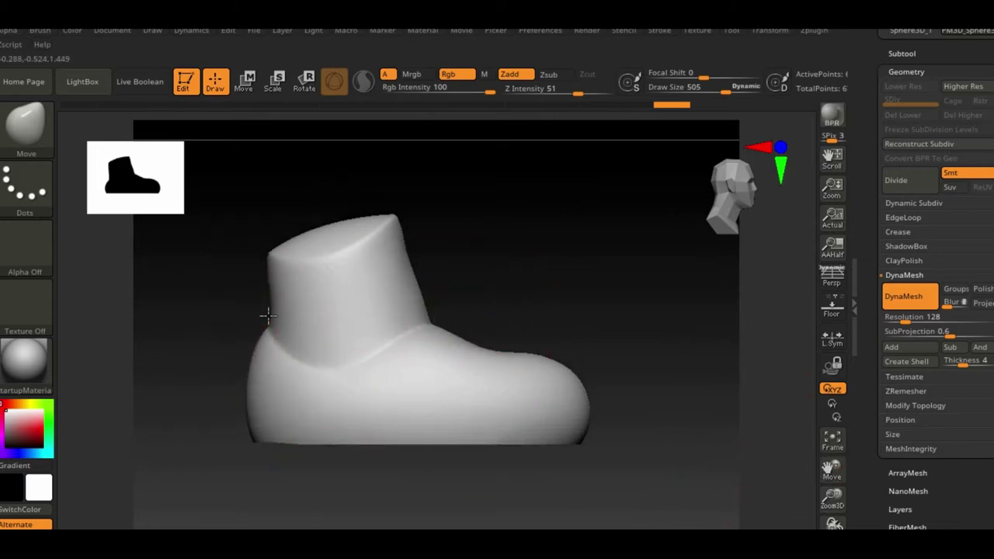
Step: Trim away the tall ankle with a curved TrimCurve slice for a low collar
key("ctrl+shift")
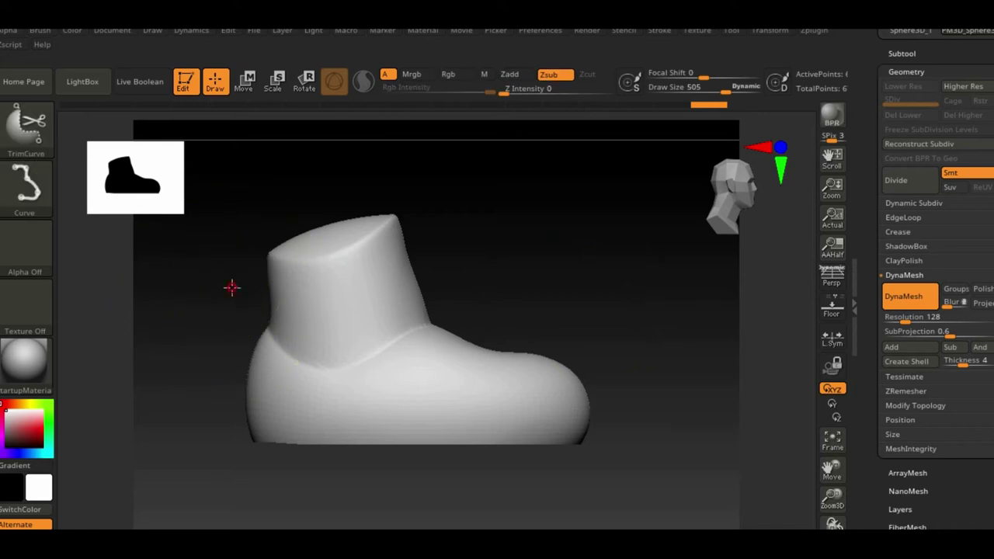
left_click_drag(279, 354, 290, 358, "ctrl+shift")
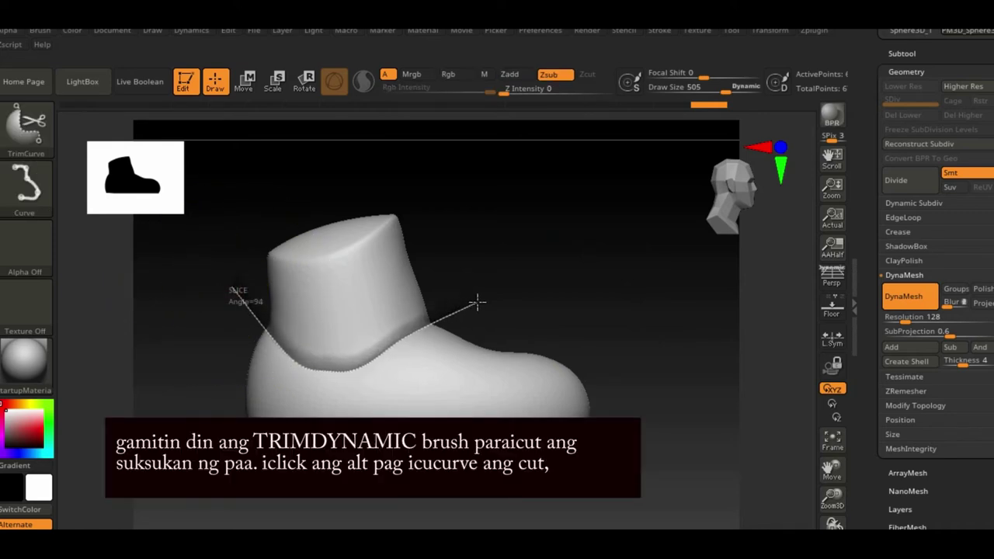
left_click_drag(491, 300, 497, 293, "ctrl+shift")
mouse_move(518, 260)
left_mouse_down()
mouse_move(517, 238)
mouse_move(645, 284)
mouse_move(584, 337)
left_mouse_up()
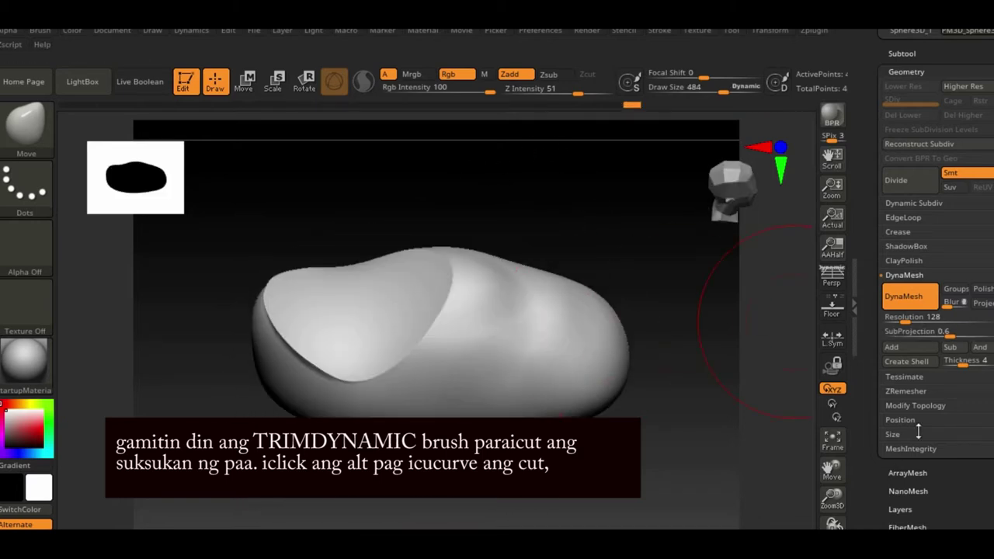
Step: Apply Mirror And Weld to the shoe and show its wireframe
left_click(924, 405)
left_click(922, 361)
left_click_drag(694, 280, 544, 342)
key("shift+f")
key("space")
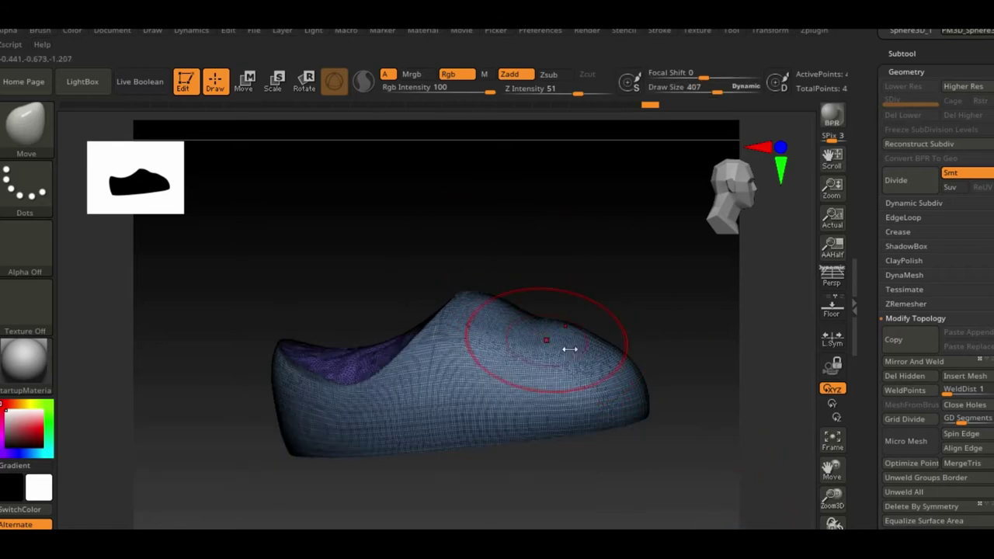
Step: Run ZRemesher with KeepGroups on, then smooth bumps on the shoe's upper
mouse_move(521, 311)
left_mouse_down()
mouse_move(657, 195)
mouse_move(683, 233)
mouse_move(635, 307)
mouse_move(649, 309)
left_mouse_up()
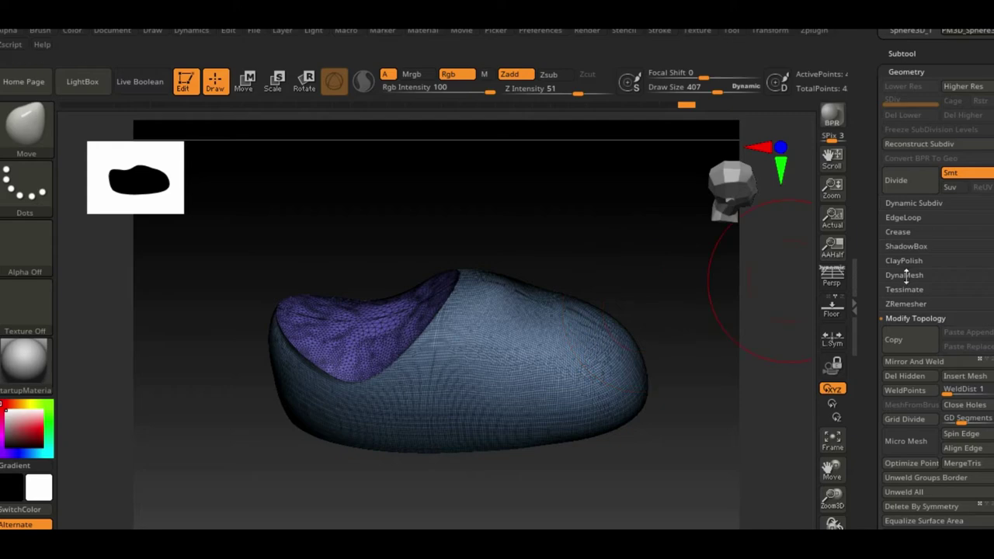
left_click(920, 308)
left_click(985, 360)
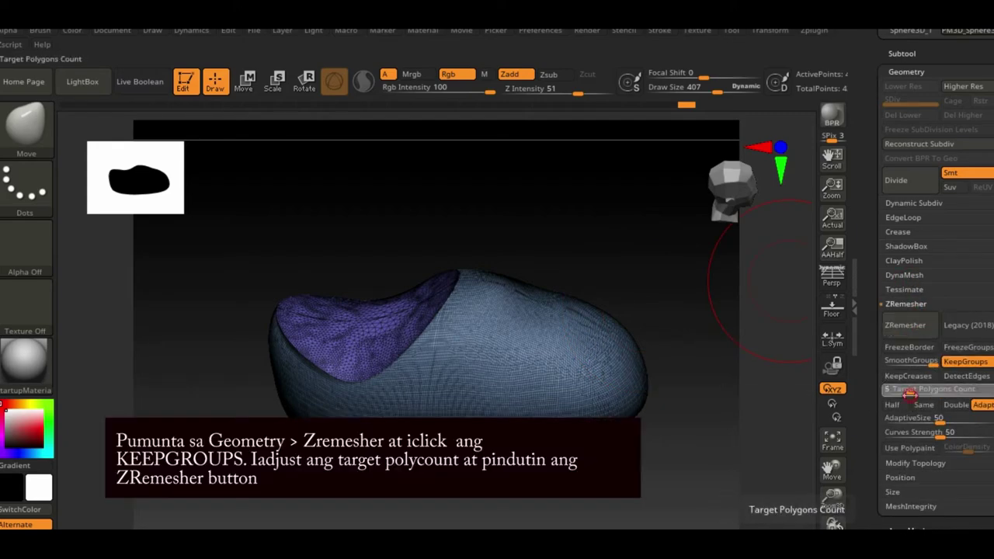
left_click(923, 336)
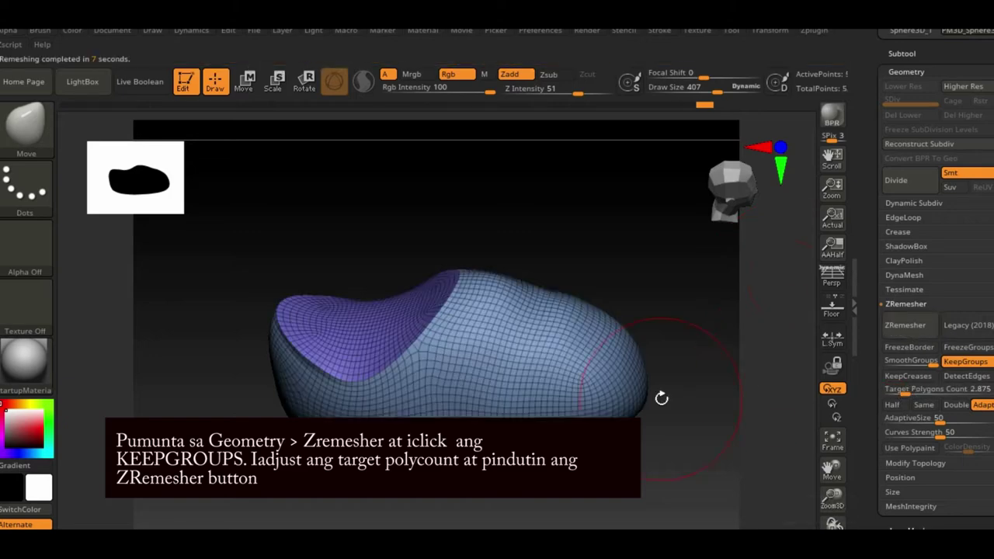
mouse_move(660, 399)
left_mouse_down()
mouse_move(666, 216)
mouse_move(872, 362)
left_mouse_up()
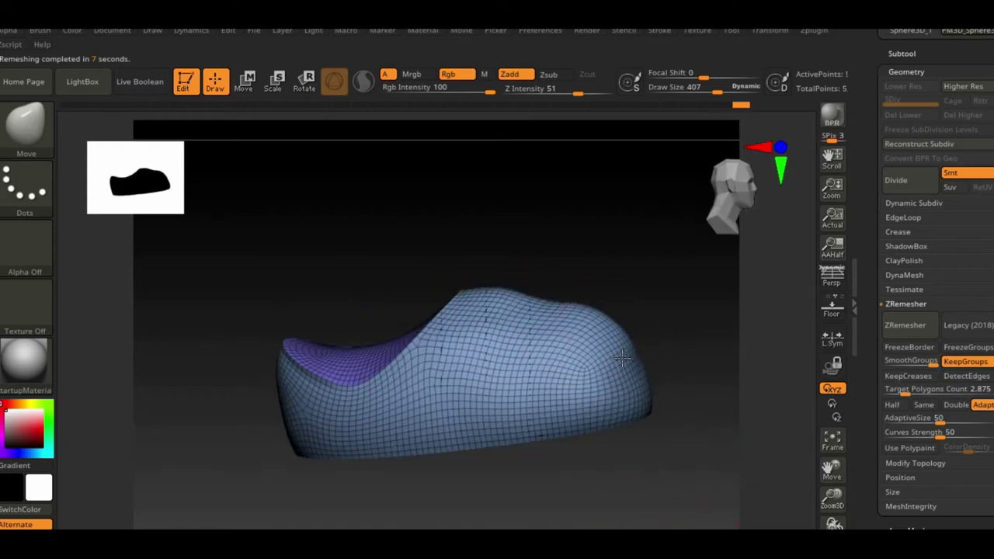
left_click_drag(675, 315, 599, 310)
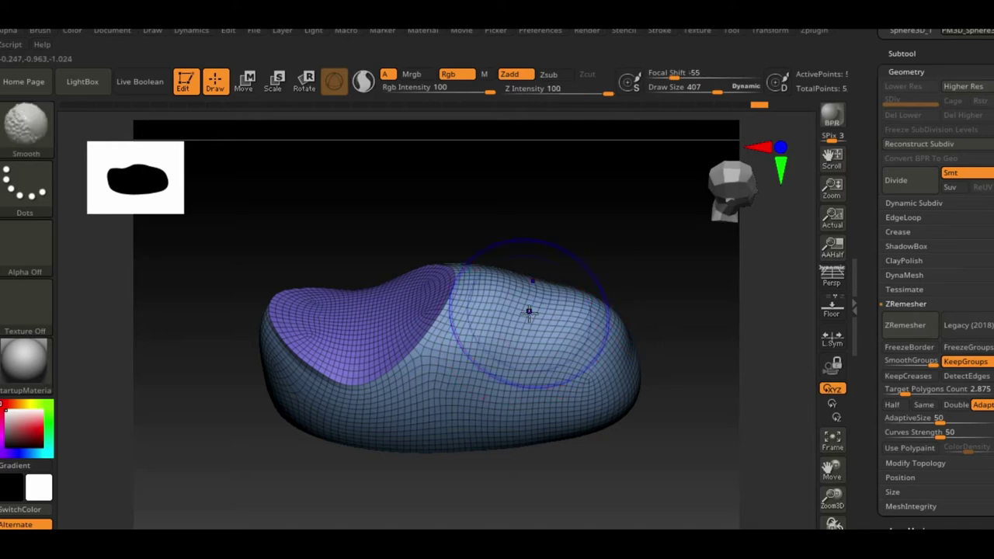
left_click_drag(519, 303, 766, 311, "shift")
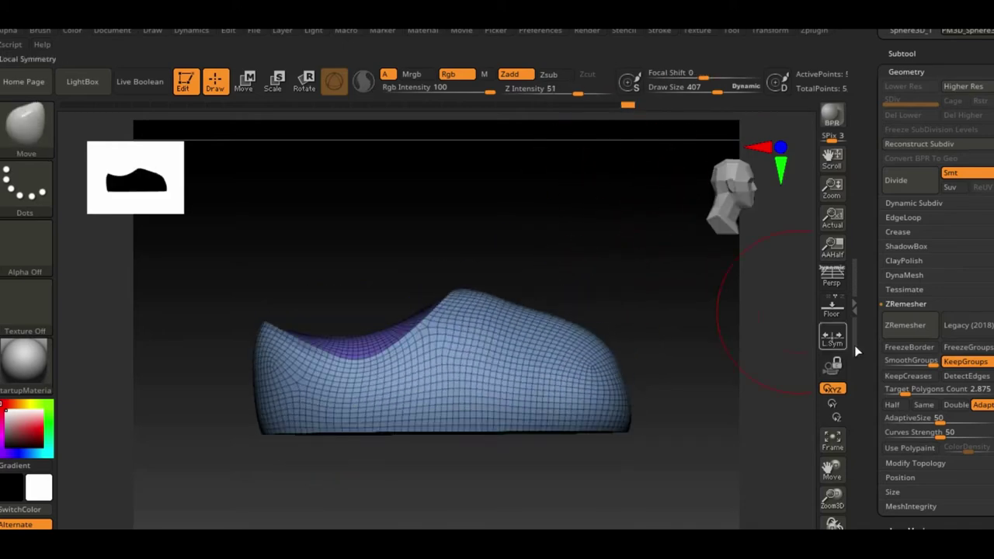
Step: Halve the target polygon count and run ZRemesher twice for a coarser mesh
left_click(892, 404)
left_click(905, 323)
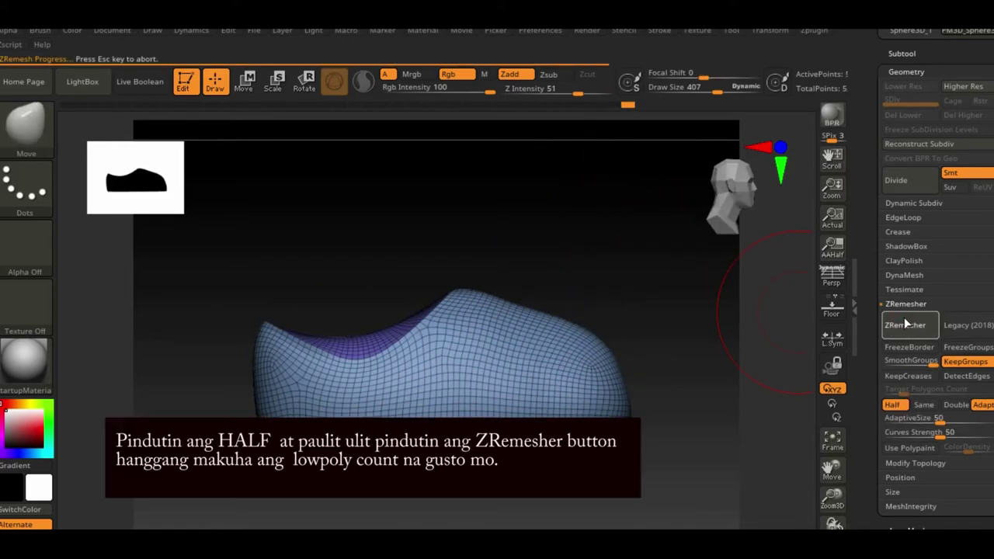
left_click(908, 328)
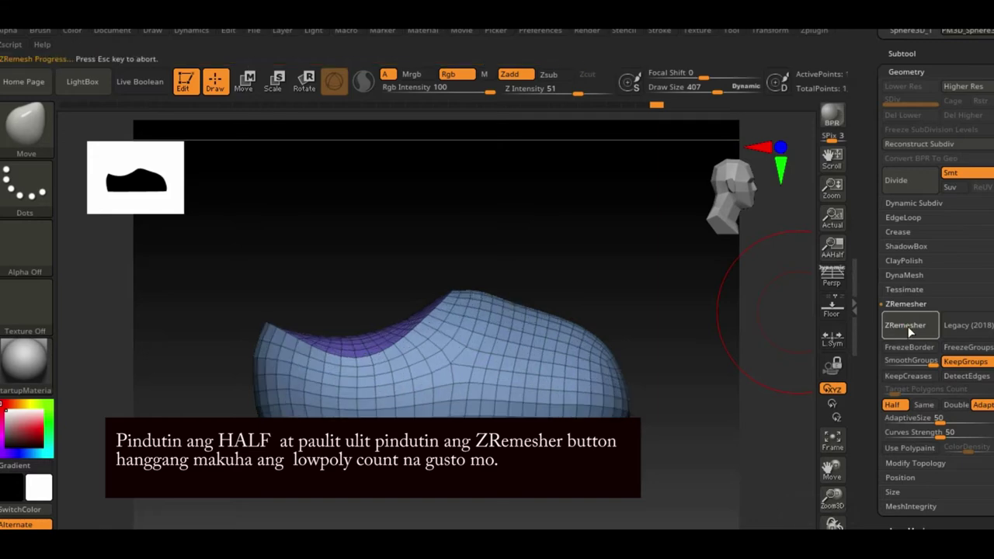
left_click_drag(444, 222, 59, 136)
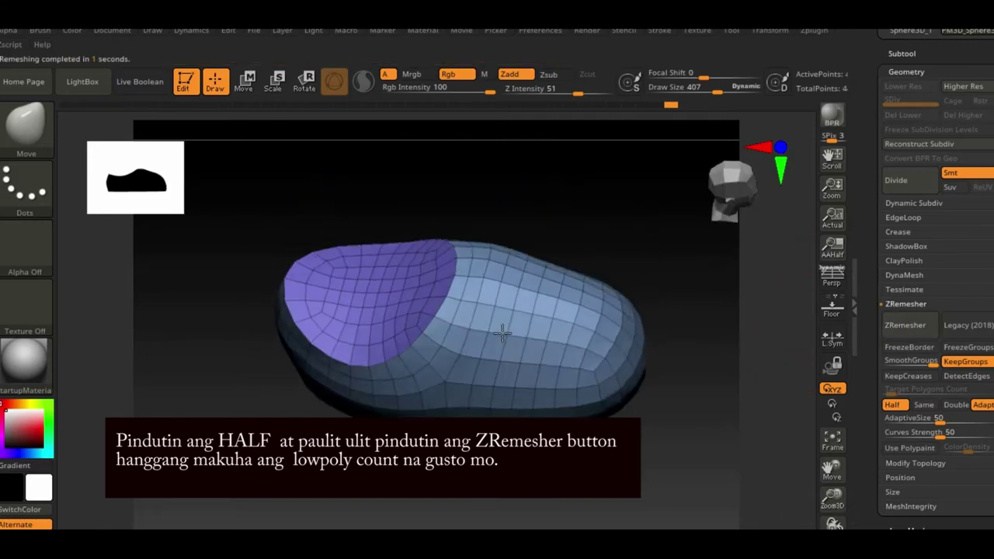
left_click(25, 125)
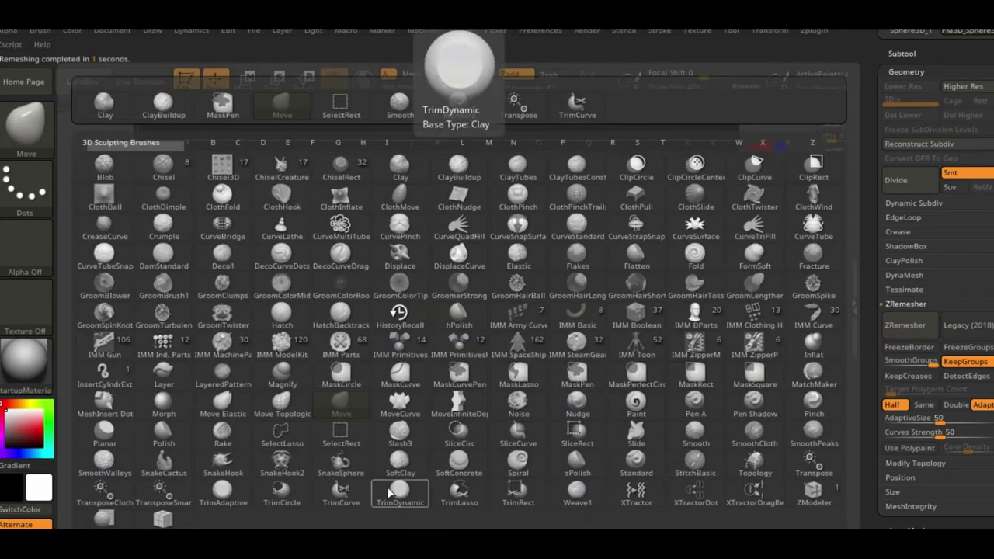
Step: With ZModeler, extrude the bottom polygroup island to add sole height
left_click(813, 493)
left_click_drag(543, 466, 237, 166)
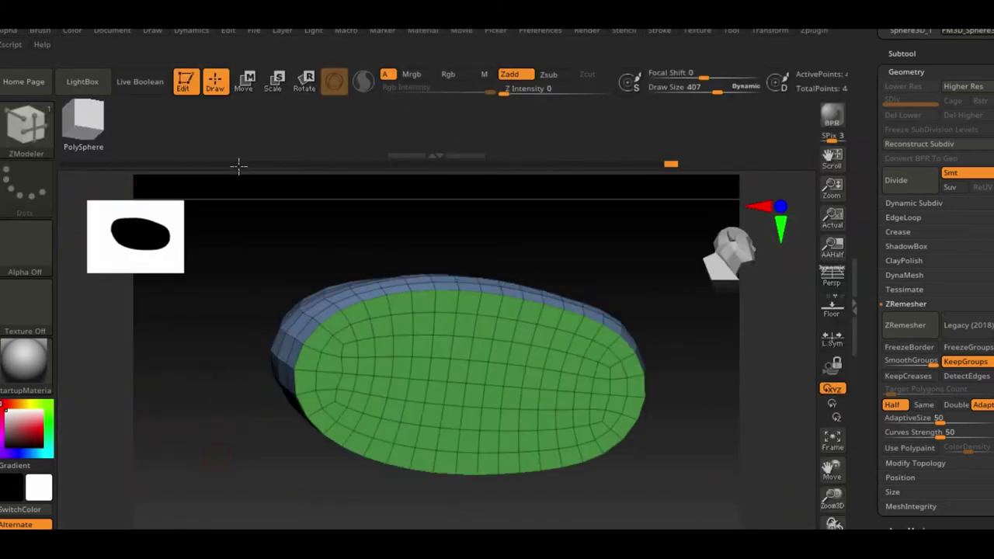
right_click(528, 355)
left_click(325, 177)
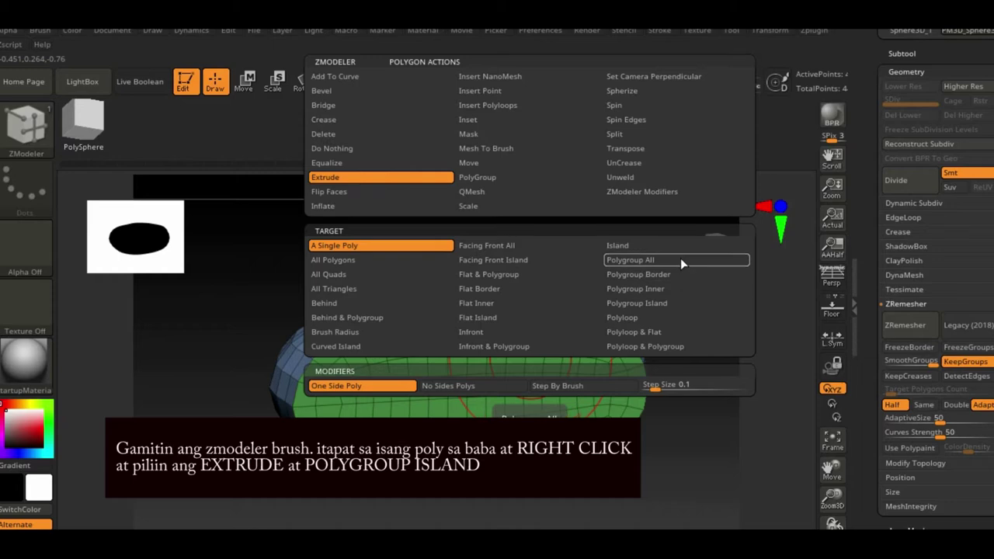
left_click(681, 259)
left_click_drag(604, 396, 599, 377)
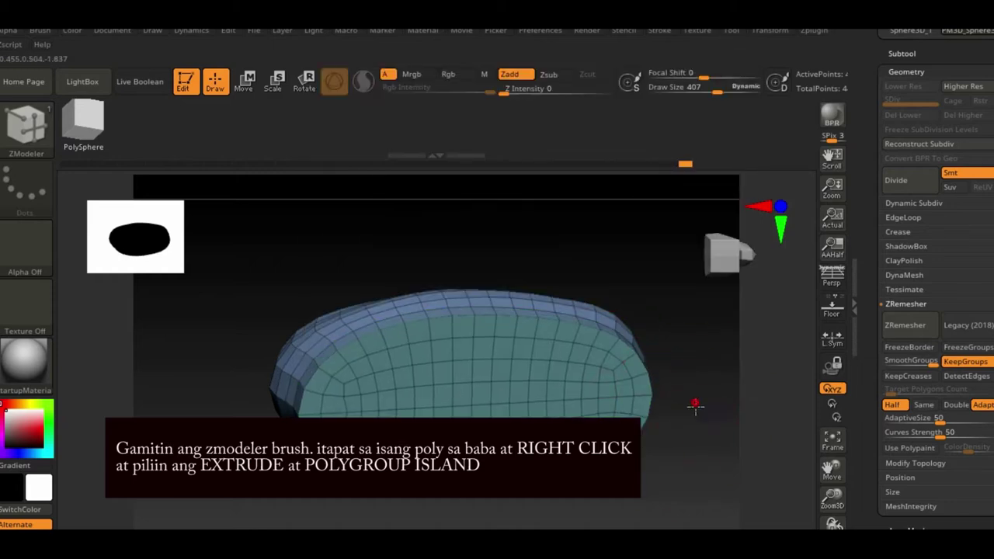
left_click_drag(695, 406, 677, 468)
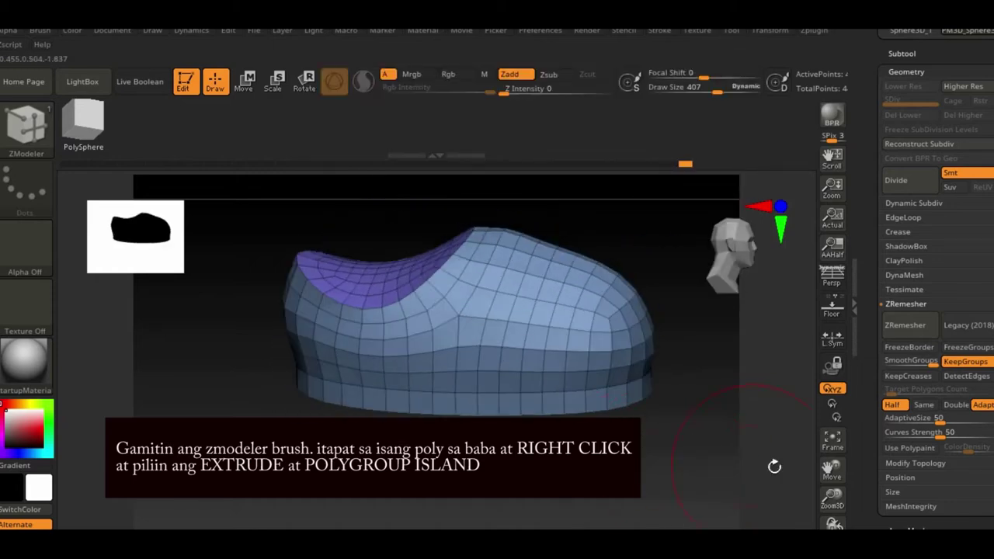
Step: Extrude the bottom band outward into a rim and thicken it with QMesh Polyloop
left_click_drag(832, 498, 548, 415)
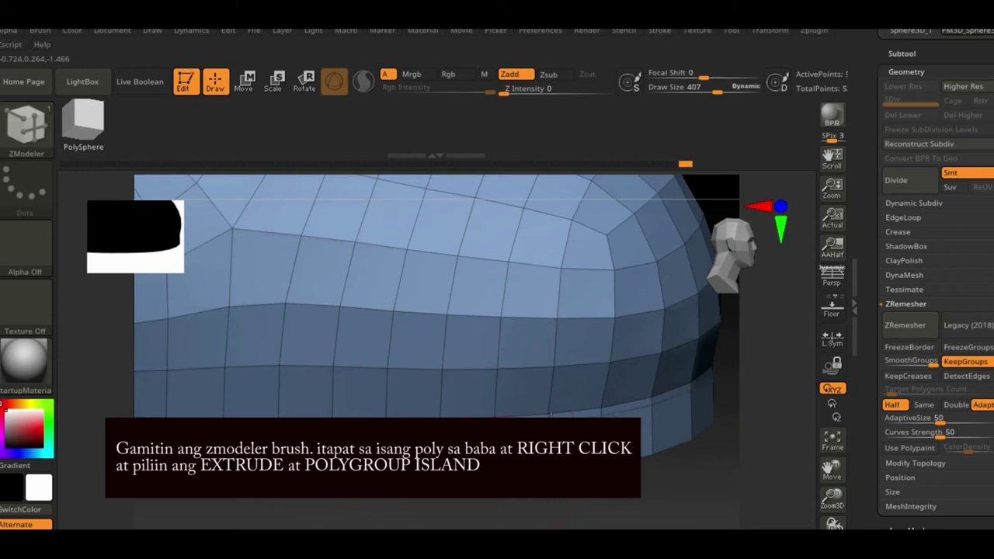
right_click(535, 413)
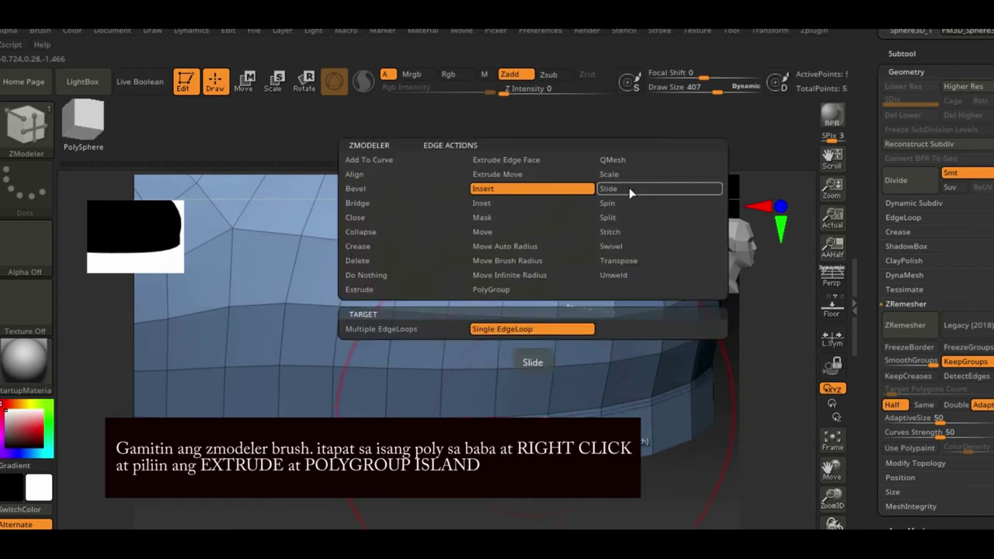
left_click(645, 175)
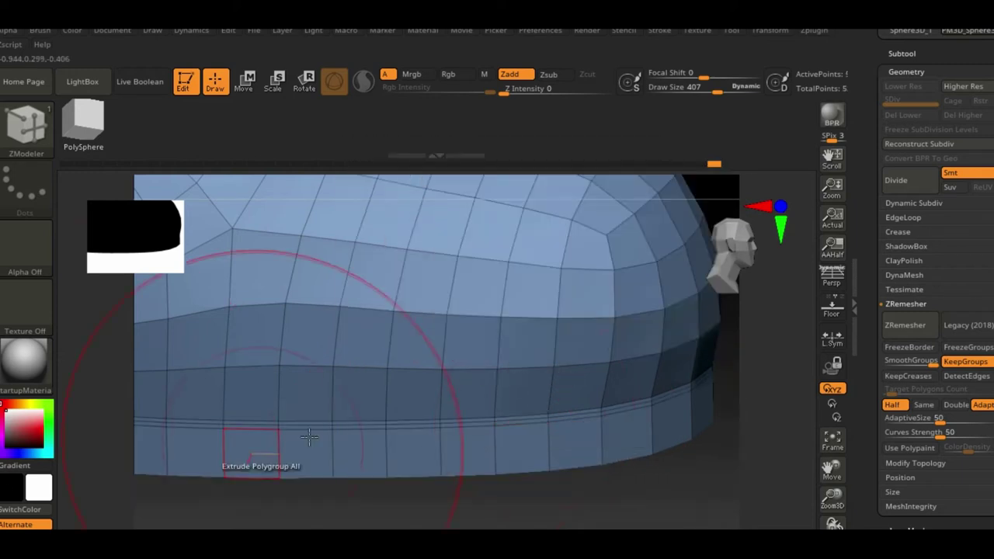
left_click_drag(536, 431, 544, 404)
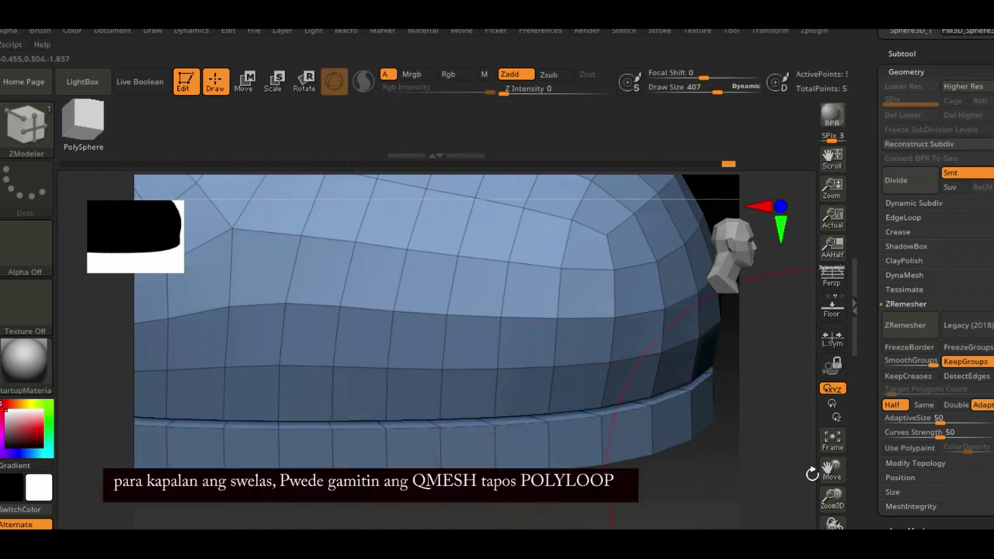
left_click_drag(812, 474, 513, 458)
right_click(513, 458)
left_click(536, 180)
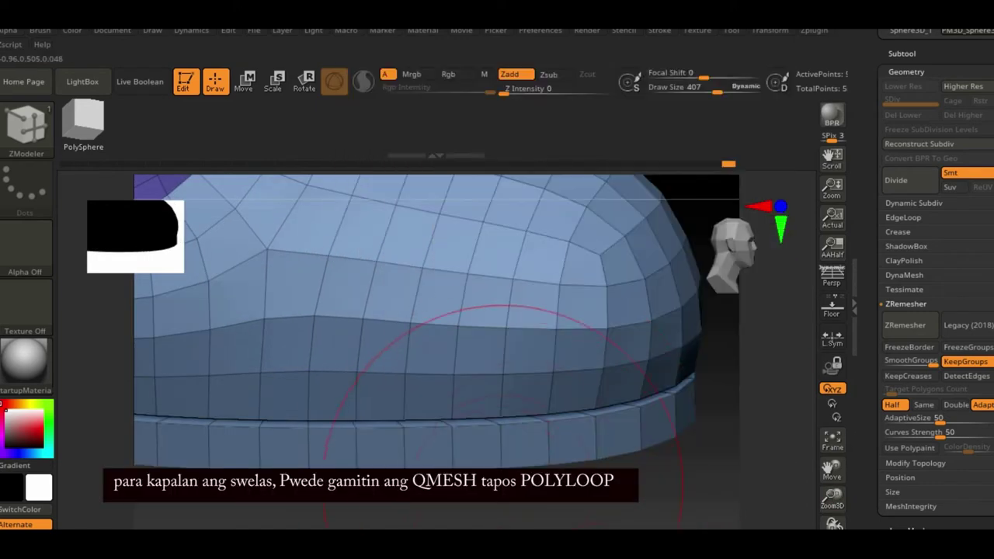
right_click(526, 444)
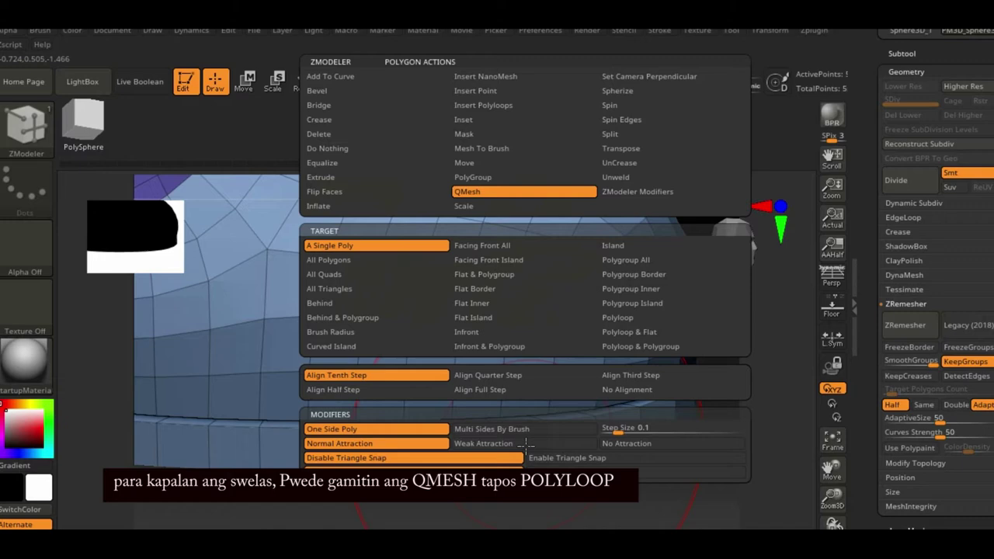
left_click(667, 318)
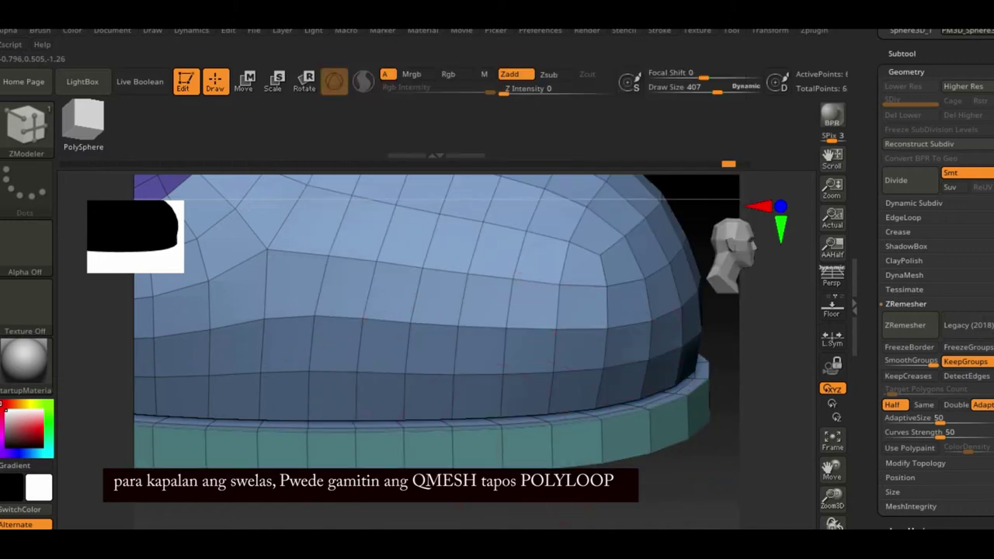
left_click_drag(857, 470, 863, 299)
mouse_move(572, 178)
left_mouse_down()
mouse_move(623, 308)
mouse_move(583, 335)
left_mouse_up()
Step: Inset the top polygroup island in Legacy mode, leaving a border ring
right_click(438, 356)
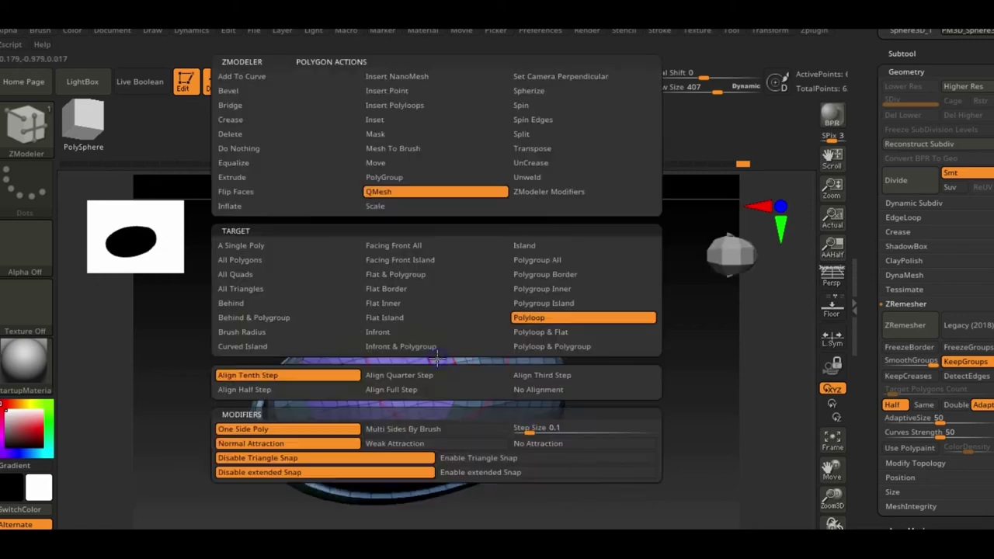
left_click(417, 122)
left_click(572, 305)
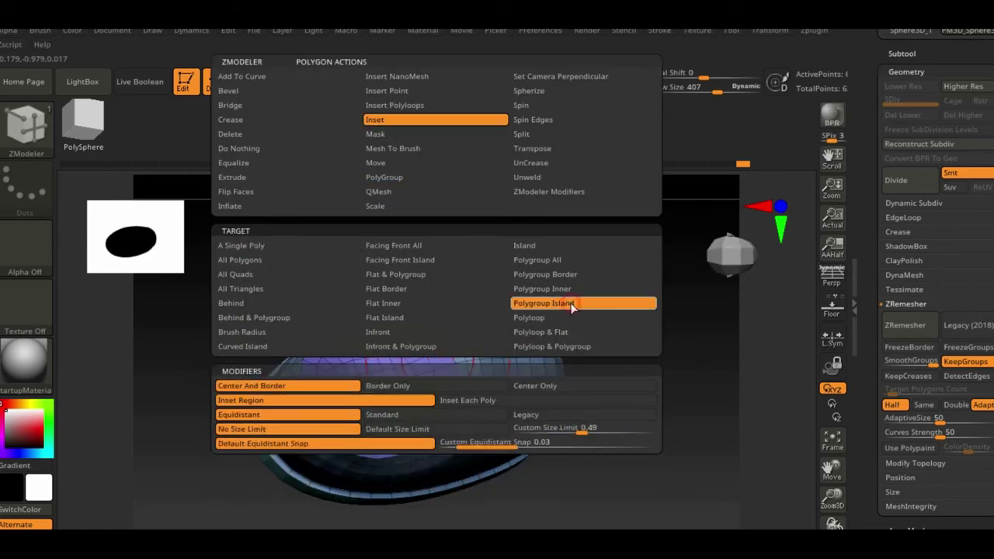
left_click(536, 414)
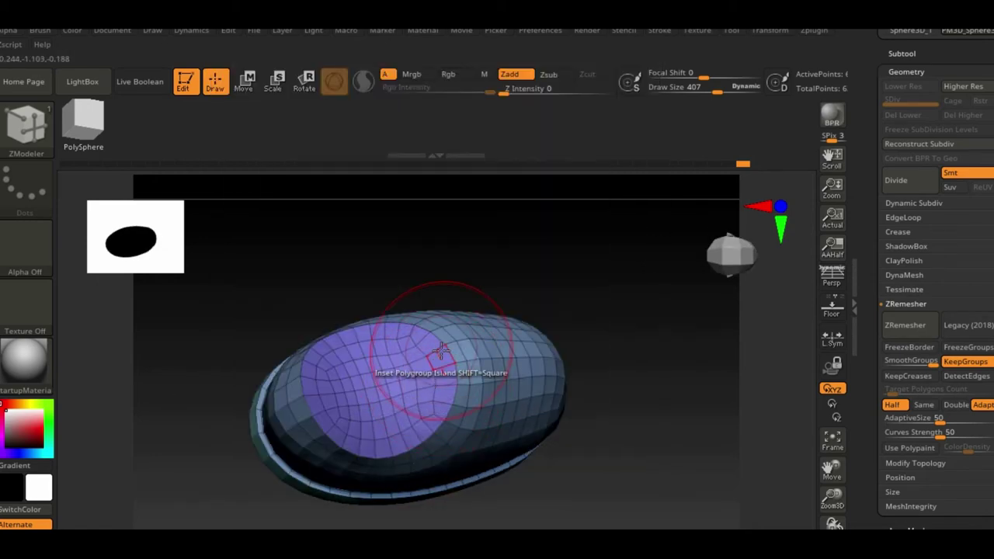
left_click_drag(431, 356, 435, 355)
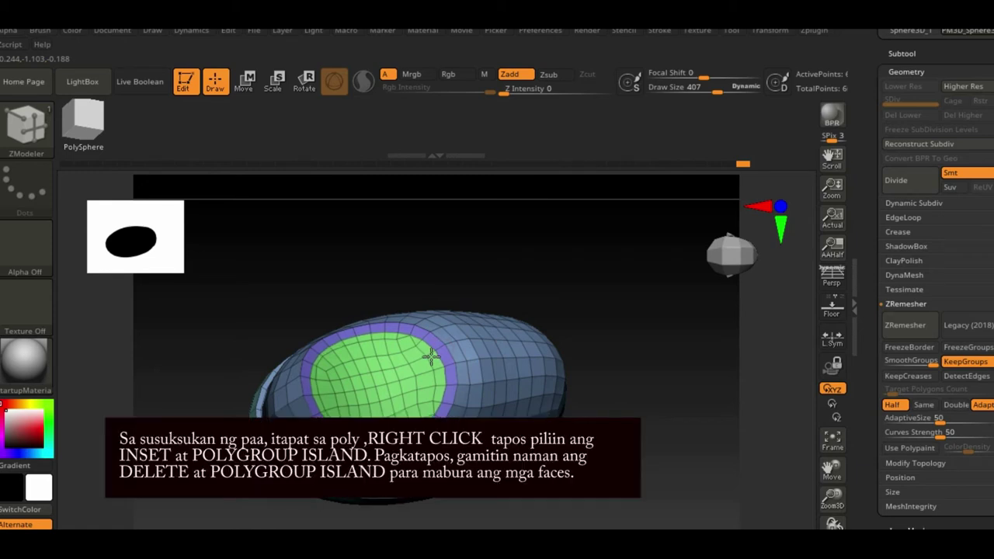
Step: Push the inner island down into the shoe with QMesh Polygroup Island
right_click(420, 367)
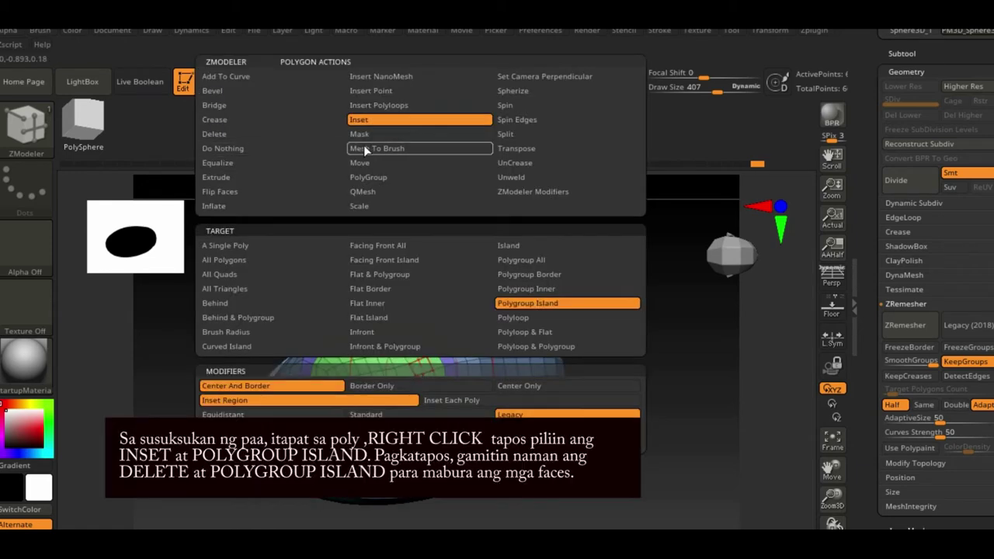
left_click(445, 194)
left_click(536, 303)
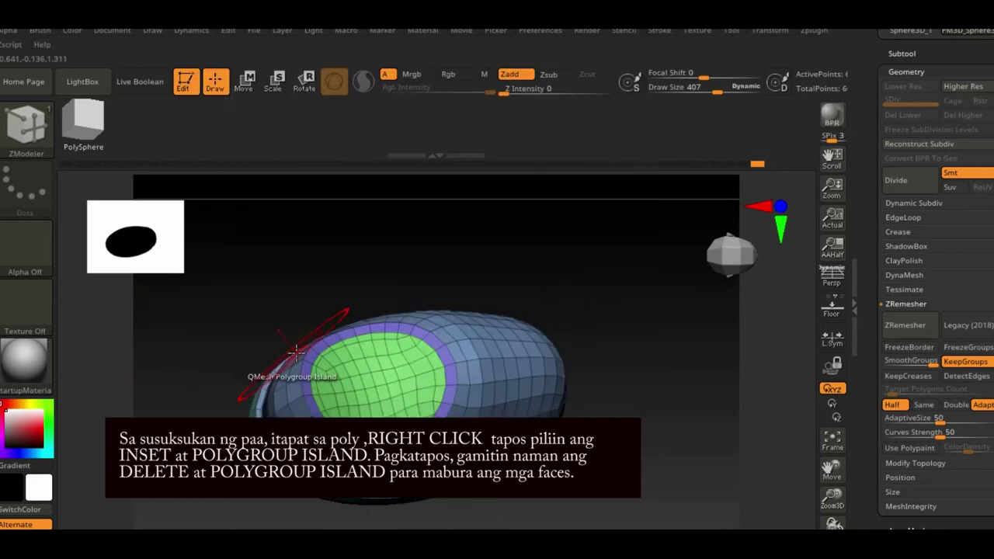
left_click_drag(402, 362, 366, 400)
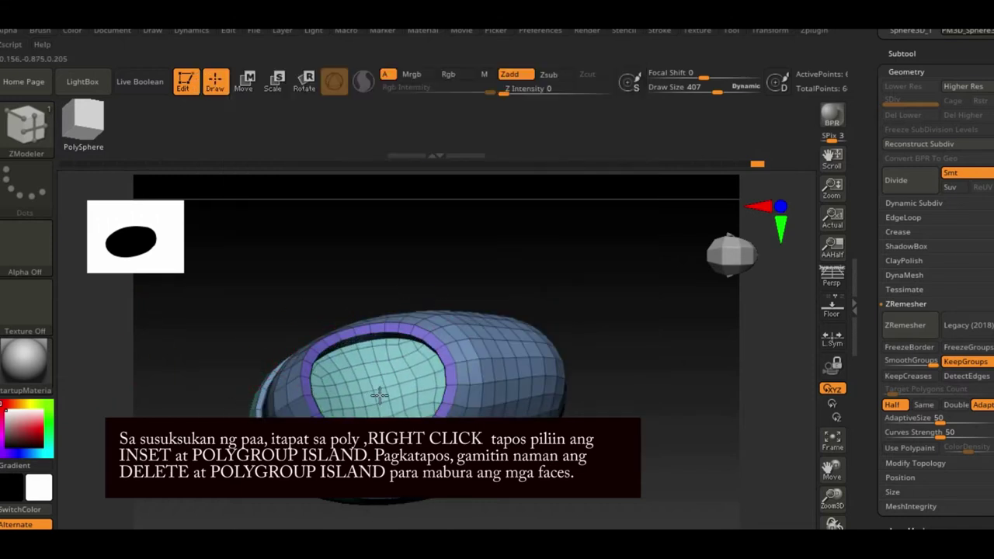
Step: Delete the inner polygroup island's faces to open the foot hole
right_click(379, 395)
left_click(233, 134)
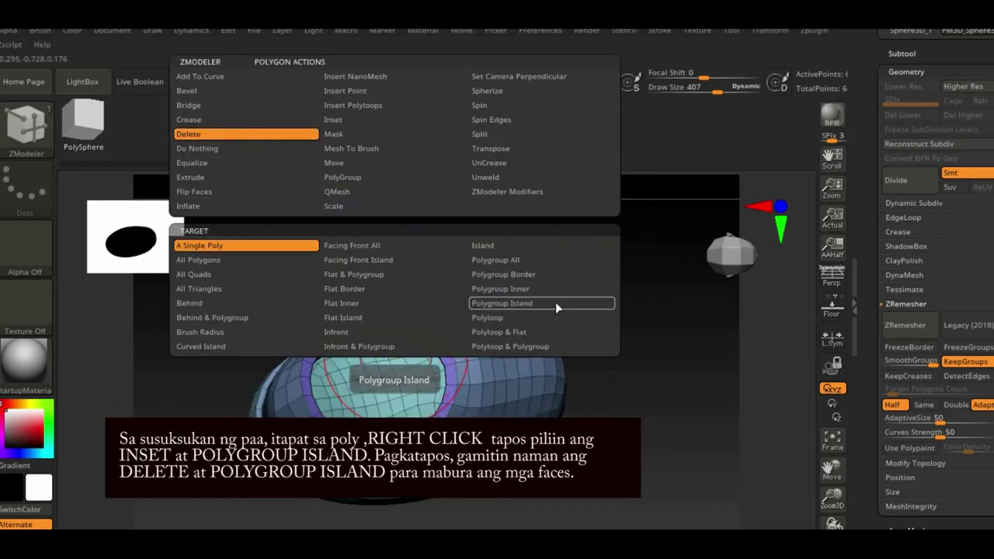
left_click(555, 304)
left_click(381, 381)
left_click_drag(660, 388, 591, 373)
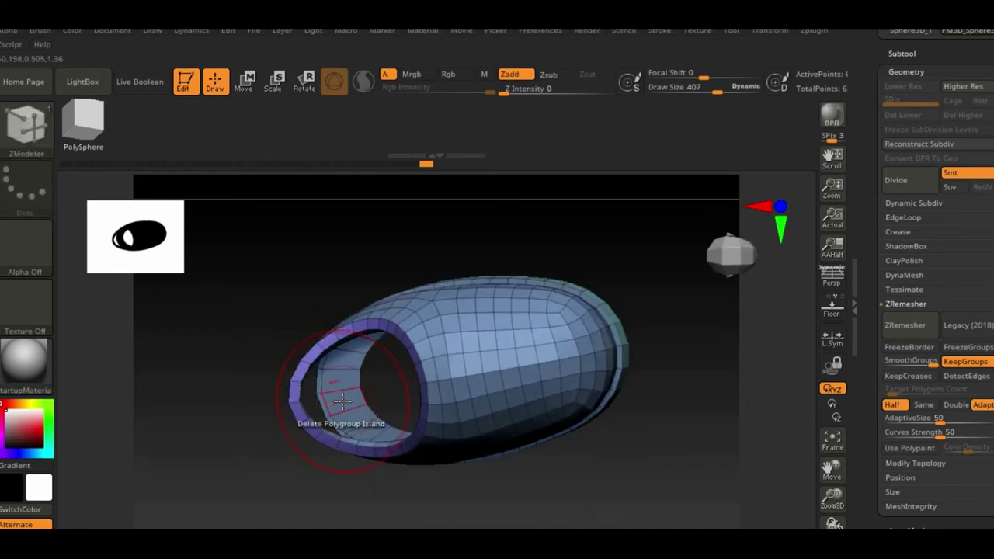
left_click(342, 400)
Step: Zoom in on the shoe opening and set ZModeler to QMesh with a Polyloop target
mouse_move(277, 517)
left_mouse_down()
mouse_move(295, 406)
mouse_move(289, 427)
mouse_move(289, 358)
mouse_move(573, 378)
mouse_move(541, 316)
mouse_move(551, 455)
mouse_move(778, 423)
left_mouse_up()
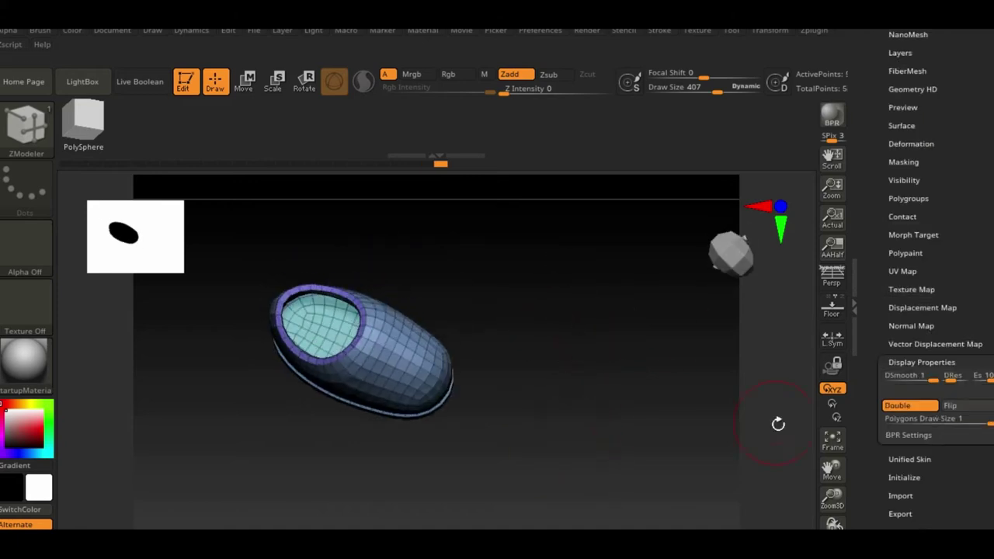
left_click(832, 440)
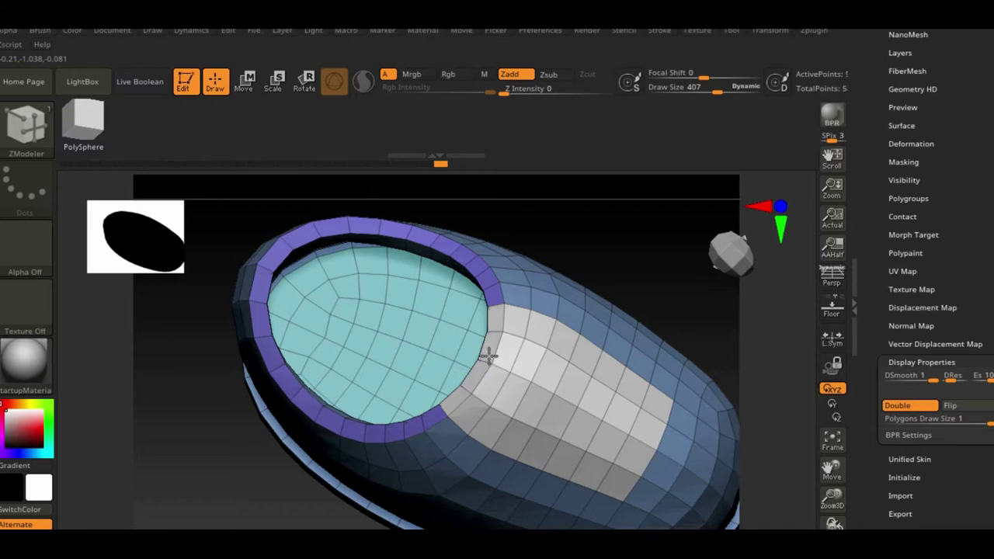
key("space")
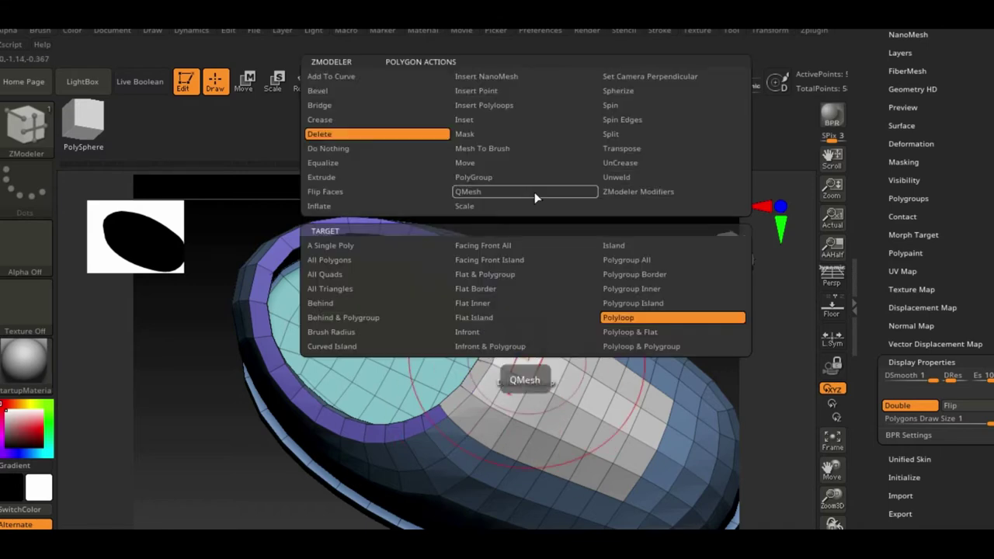
left_click(673, 305)
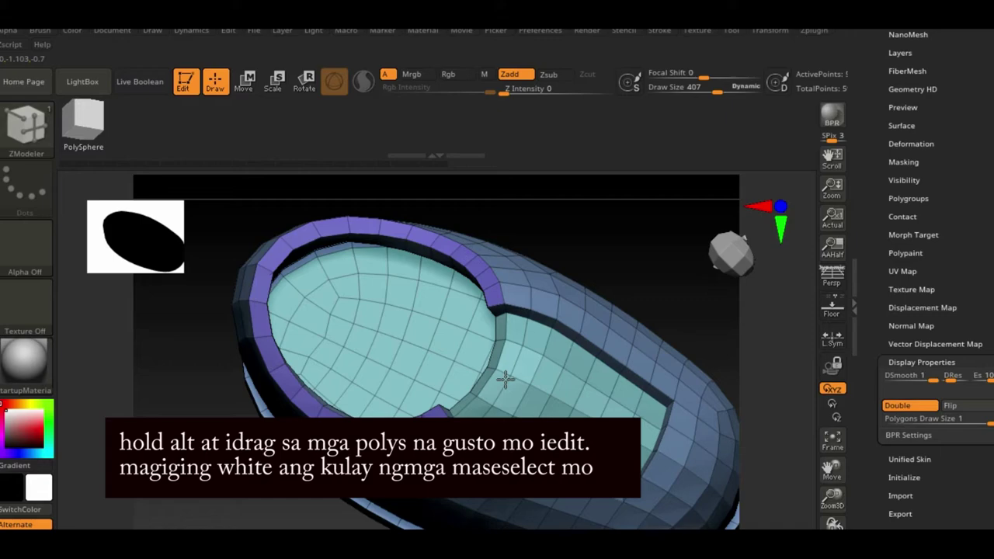
mouse_move(265, 497)
left_mouse_down()
mouse_move(265, 515)
mouse_move(322, 311)
mouse_move(252, 286)
left_mouse_up()
Step: Extrude the white collar band into a raised strip, redoing it once after an undo
left_click_drag(366, 506, 385, 289)
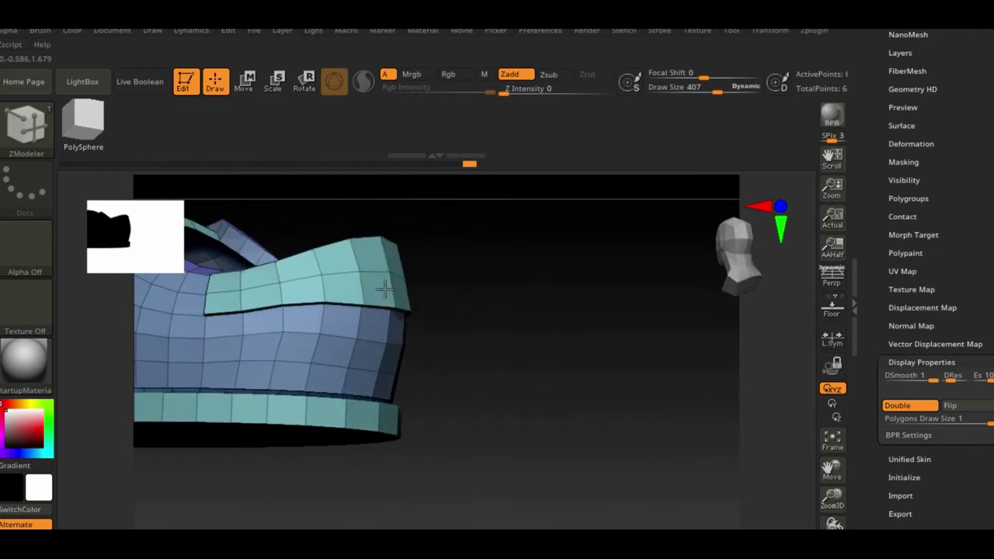
left_click_drag(517, 349, 397, 315)
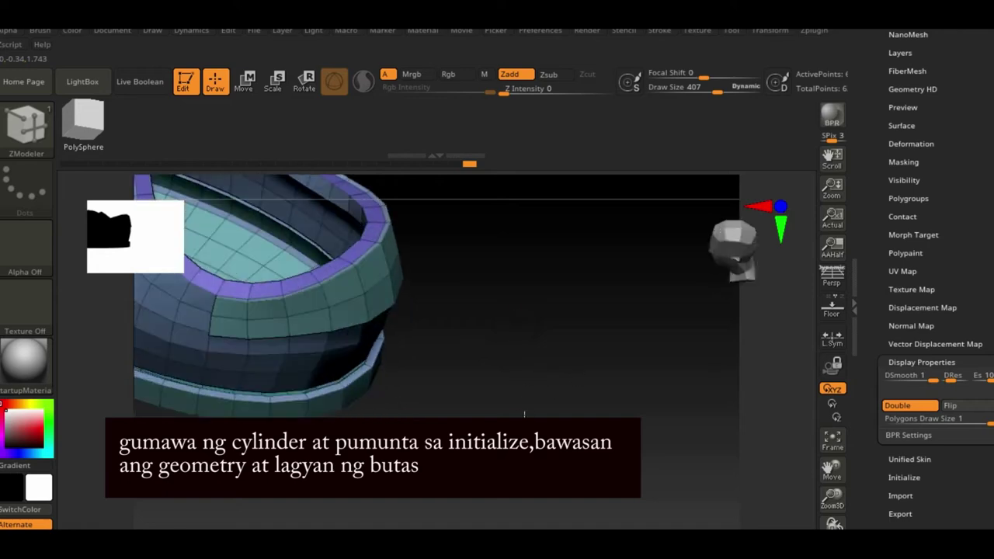
key("ctrl+z")
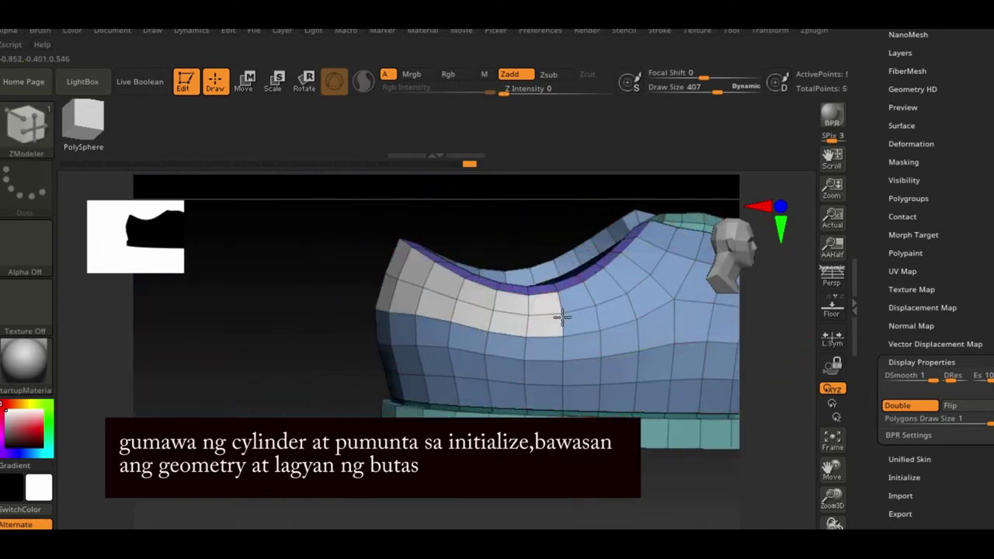
left_click_drag(567, 305, 664, 239)
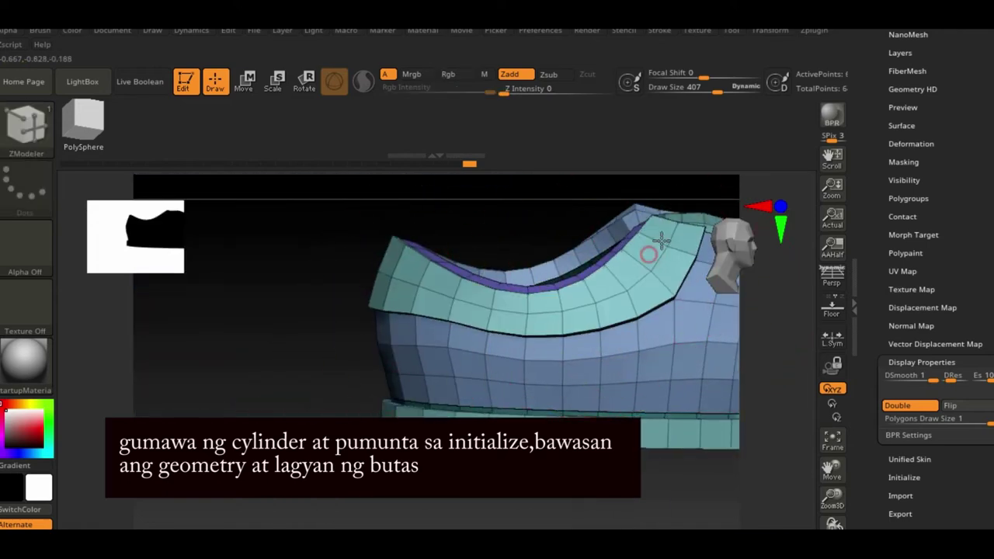
left_click_drag(280, 419, 233, 404)
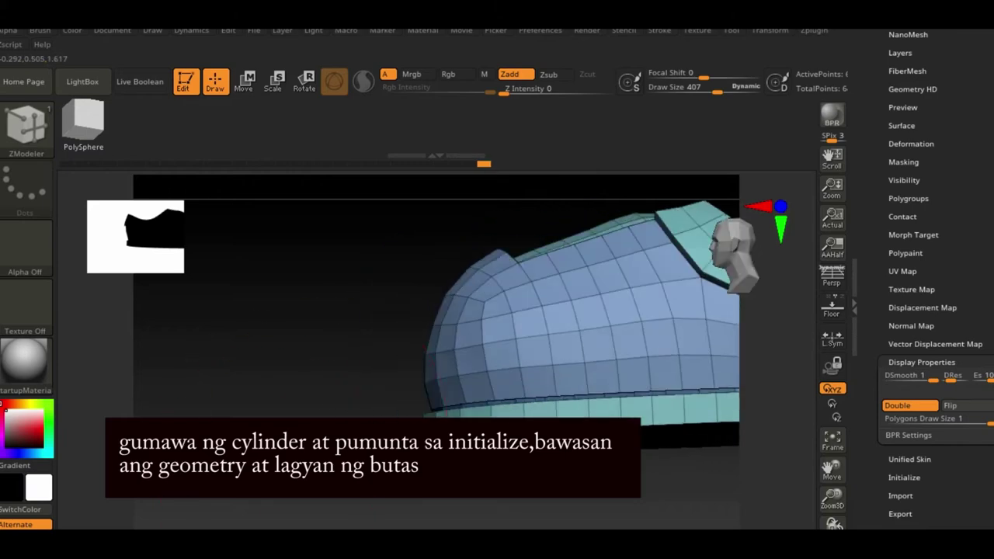
mouse_move(776, 467)
left_mouse_down()
mouse_move(688, 481)
mouse_move(644, 505)
mouse_move(630, 378)
mouse_move(365, 407)
left_mouse_up()
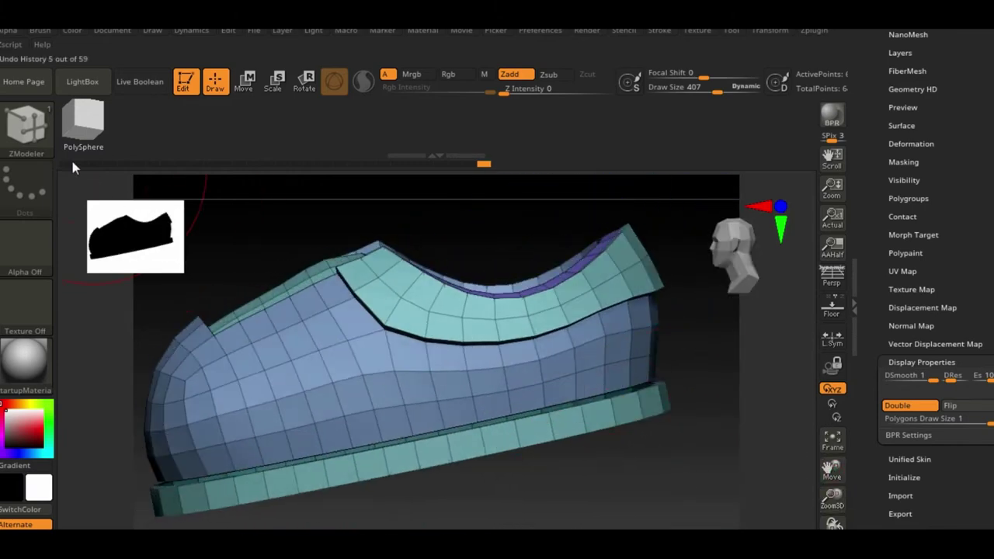
Step: Nudge the heel's back edge outward with the Move brush for a rounder profile
key("b")
key("m")
key("v")
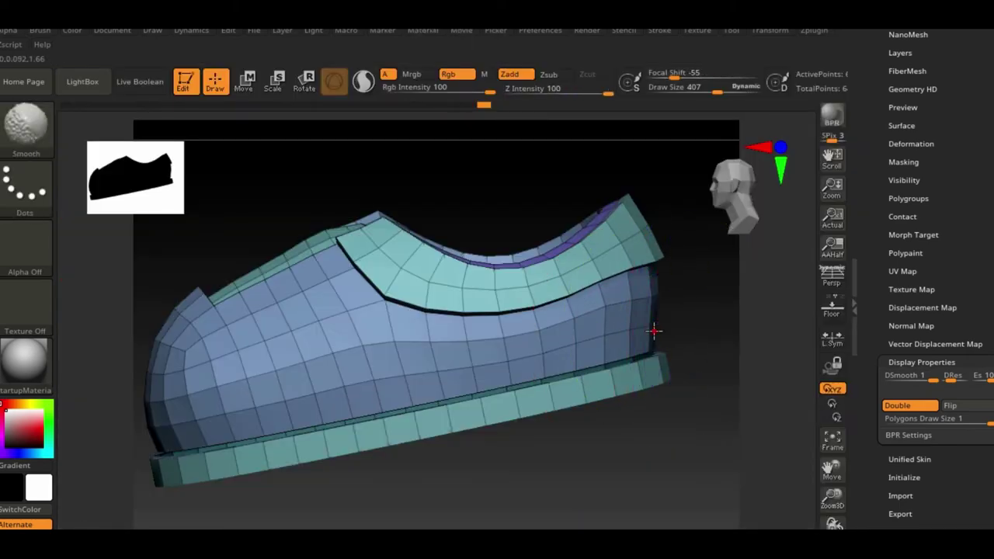
left_click_drag(655, 332, 659, 329)
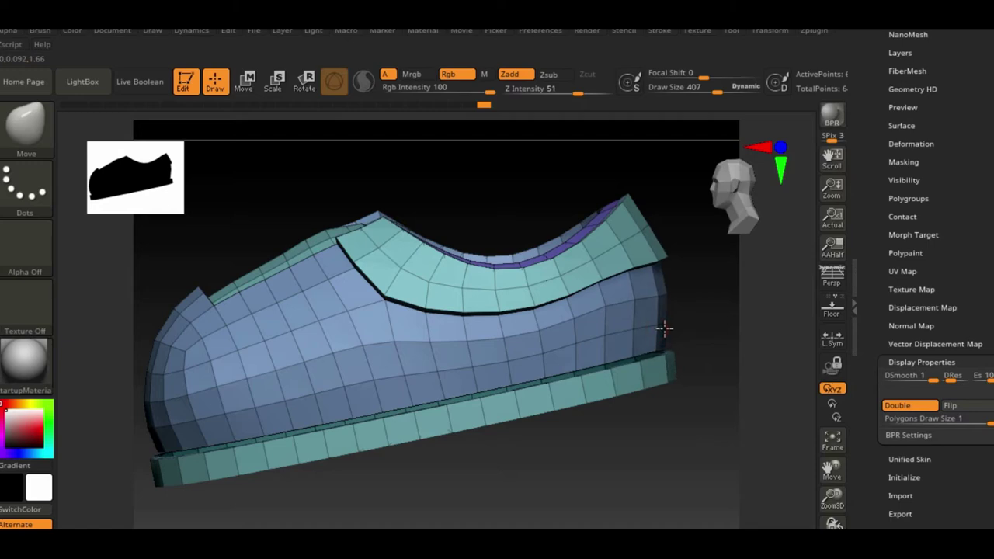
left_click_drag(596, 429, 654, 518)
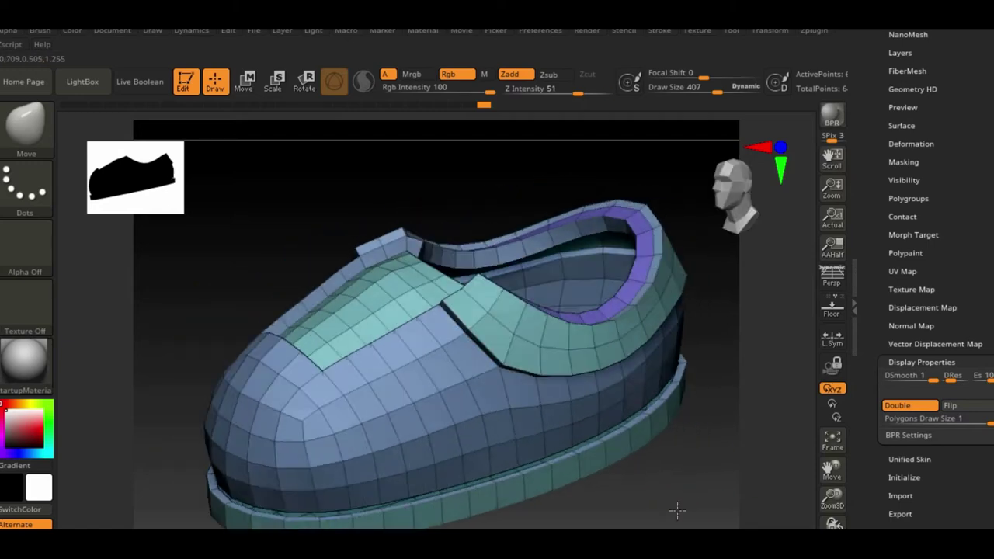
left_click_drag(832, 497, 866, 492)
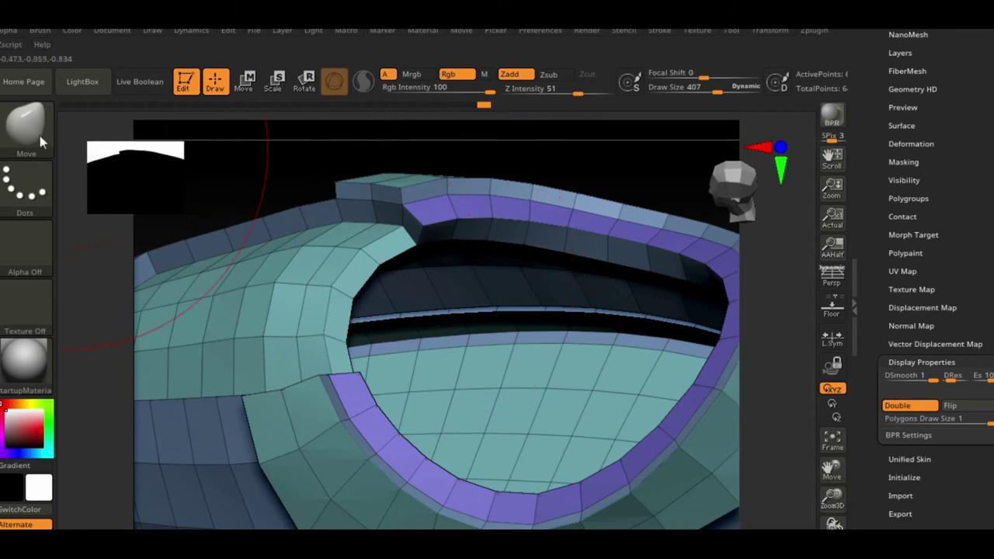
left_click(40, 136)
Step: Extrude the front strip of the opening upward into a tongue using ZModeler Extrude on its polygroup island
key("z")
key("m")
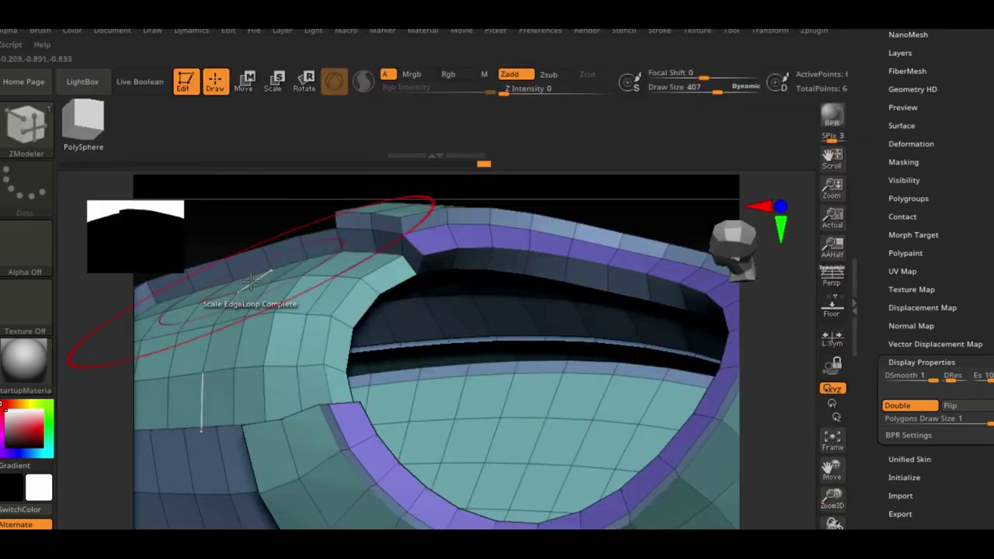
left_click(187, 177)
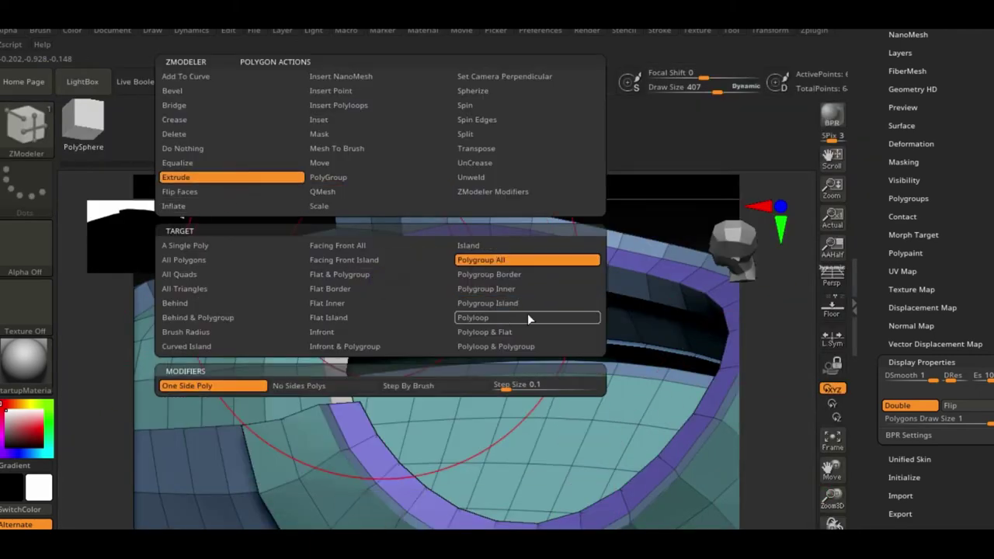
left_click(533, 307)
left_click_drag(404, 310, 715, 119)
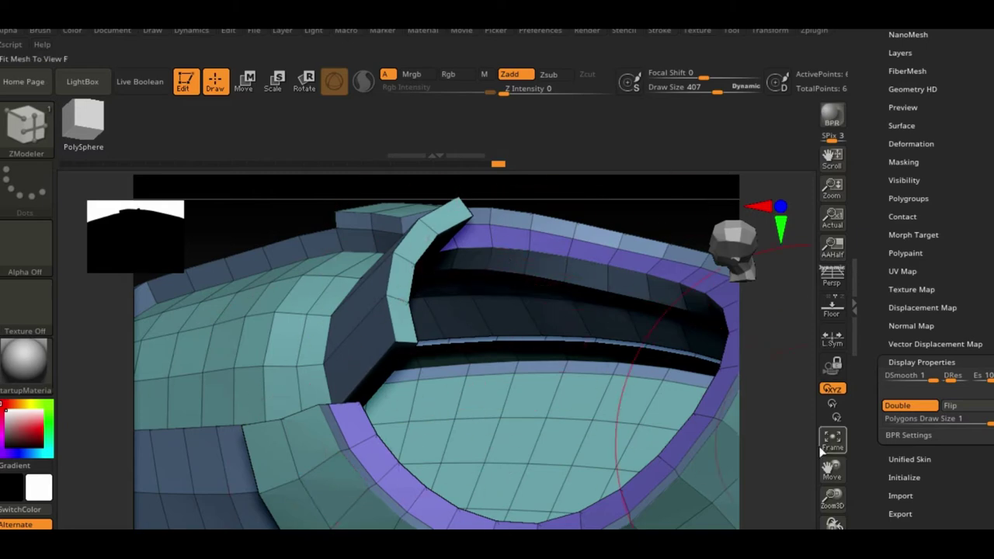
left_click_drag(835, 523, 675, 466)
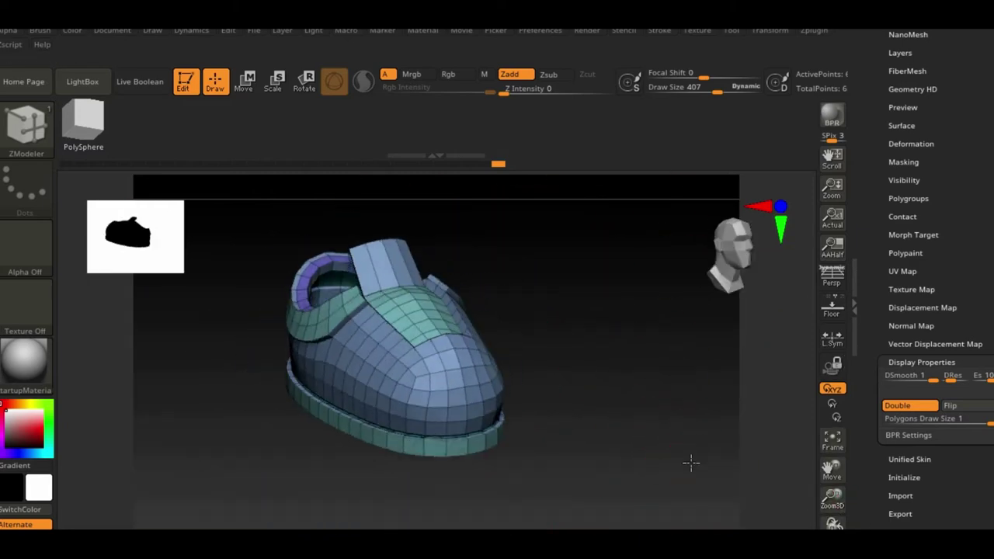
left_click_drag(833, 497, 430, 305)
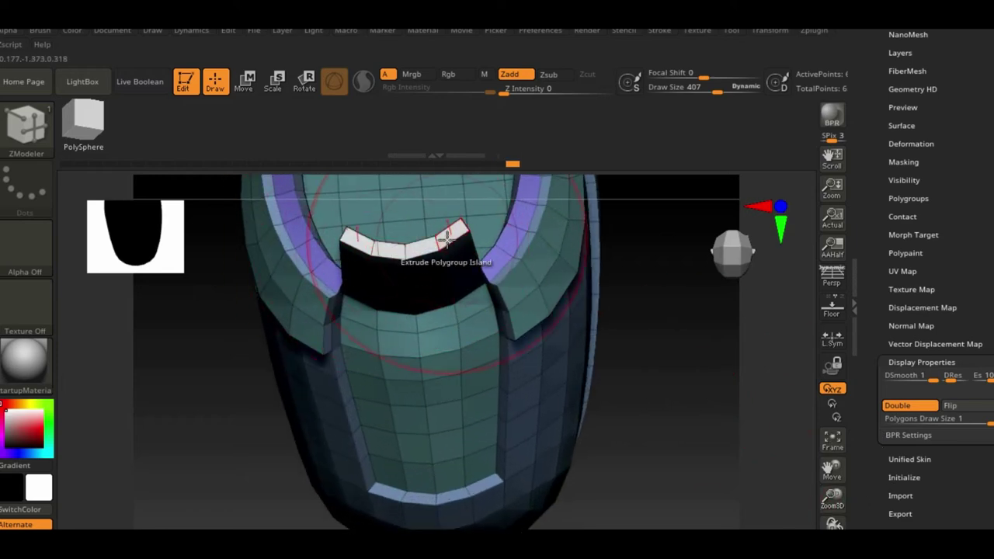
Step: Widen the tongue strip and move it into place with Transpose on its polygroup island
key("space")
left_click(575, 148)
left_click(594, 302)
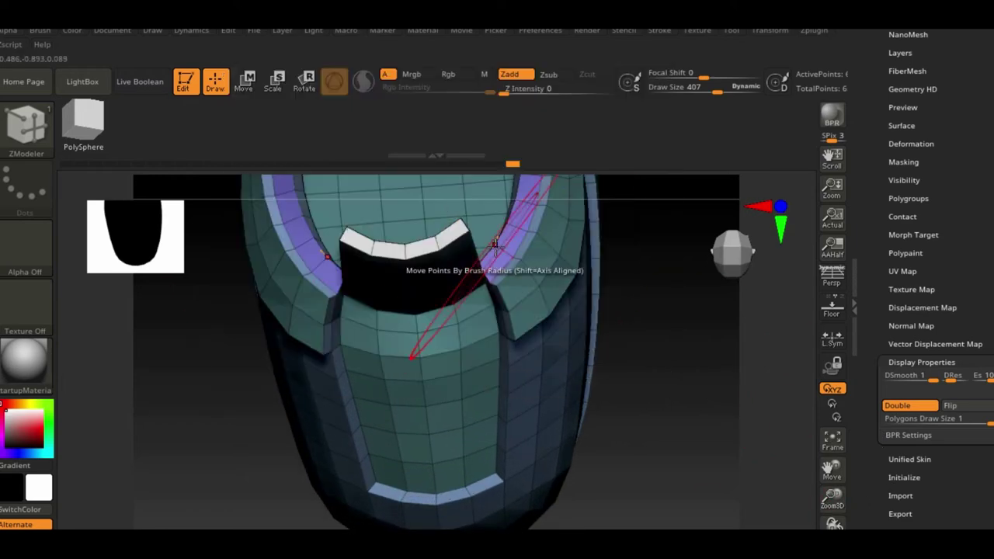
left_click(429, 247)
left_click_drag(473, 233, 491, 229)
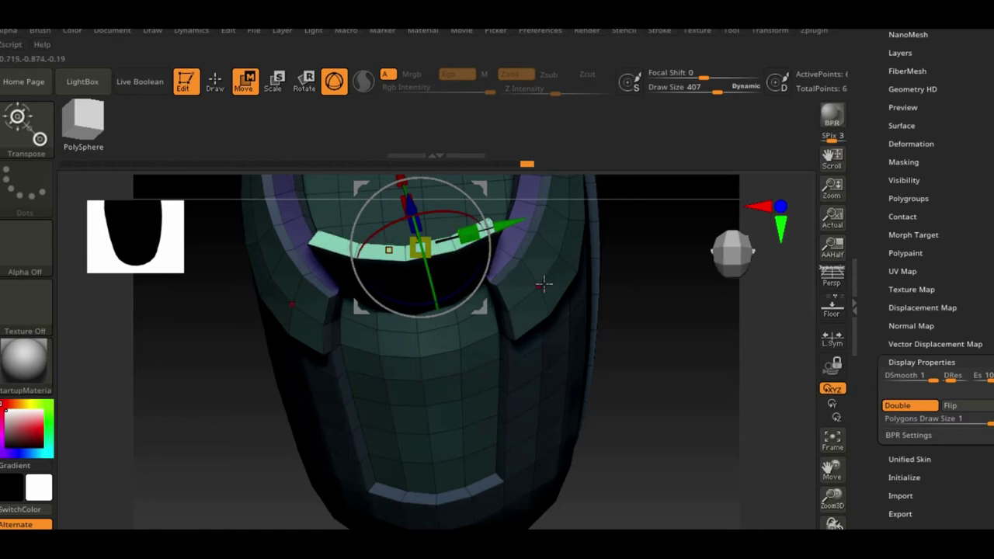
mouse_move(544, 285)
left_mouse_down()
mouse_move(691, 202)
mouse_move(543, 233)
mouse_move(326, 217)
mouse_move(295, 225)
mouse_move(326, 257)
left_mouse_up()
mouse_move(373, 318)
left_mouse_down()
mouse_move(405, 331)
mouse_move(400, 364)
left_mouse_up()
mouse_move(601, 394)
left_mouse_down()
mouse_move(541, 329)
mouse_move(513, 227)
mouse_move(482, 289)
mouse_move(389, 381)
left_mouse_up()
Step: Insert a single edge loop across the tongue with ZModeler
key("q")
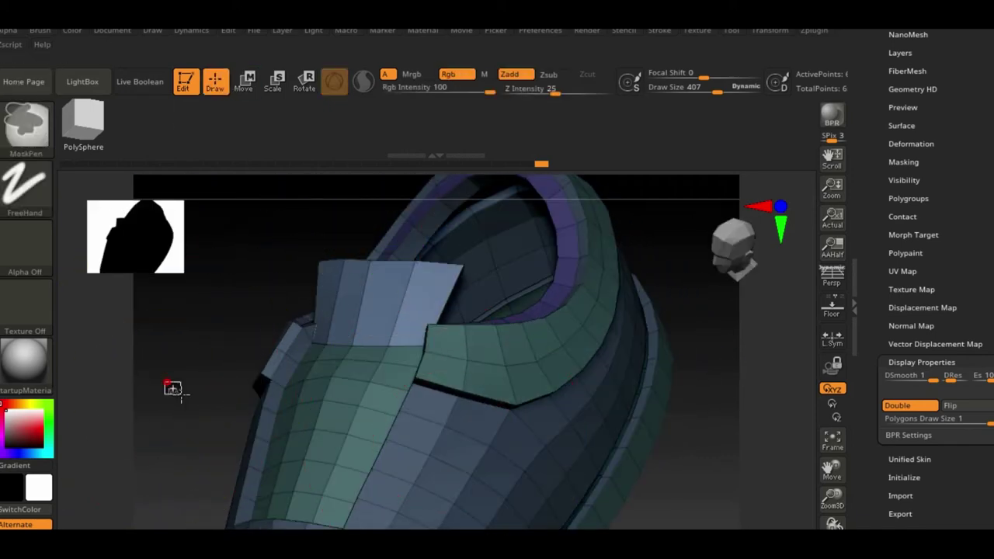
key("b")
key("z")
key("m")
key("space")
left_click(417, 199)
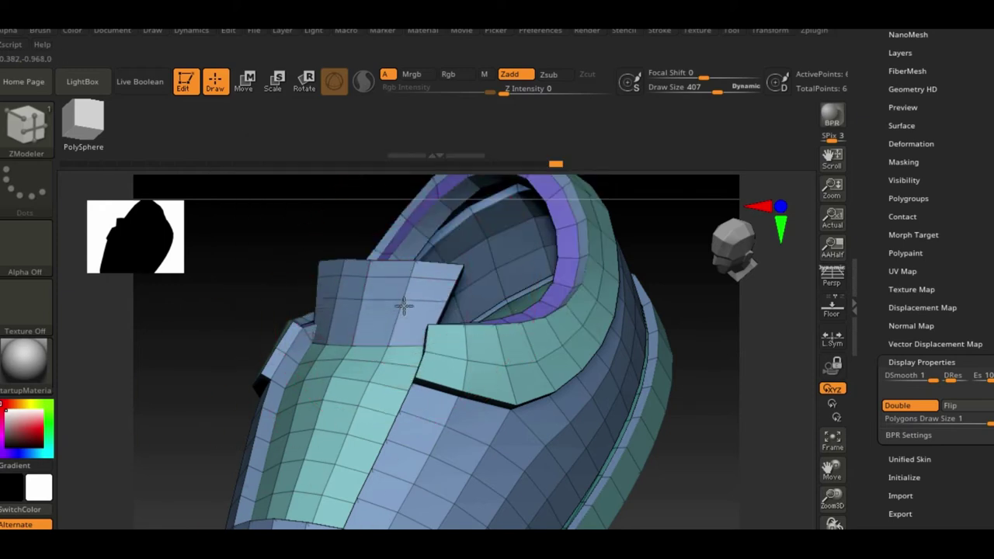
Step: Scale the tongue's top edge loop wider into a flared tip
key("space")
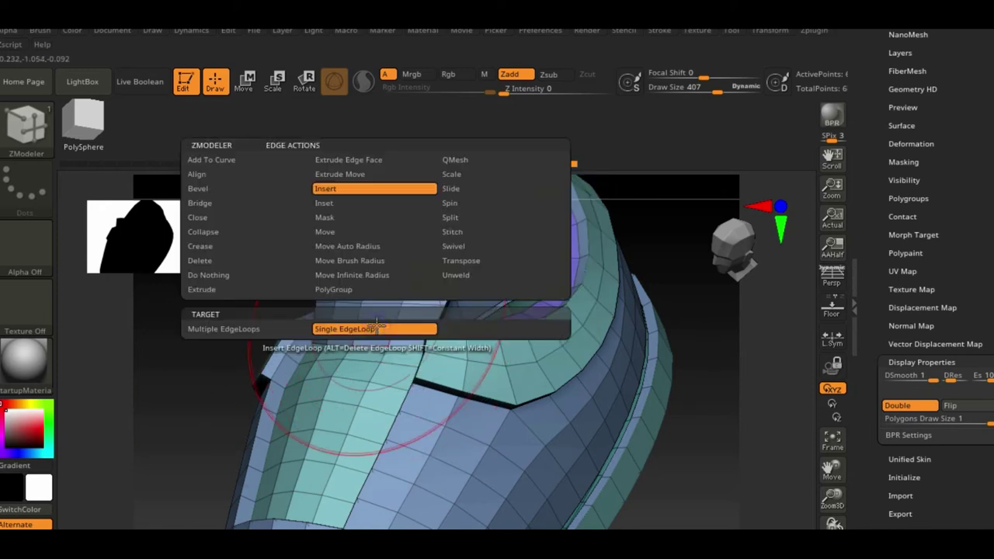
left_click(497, 177)
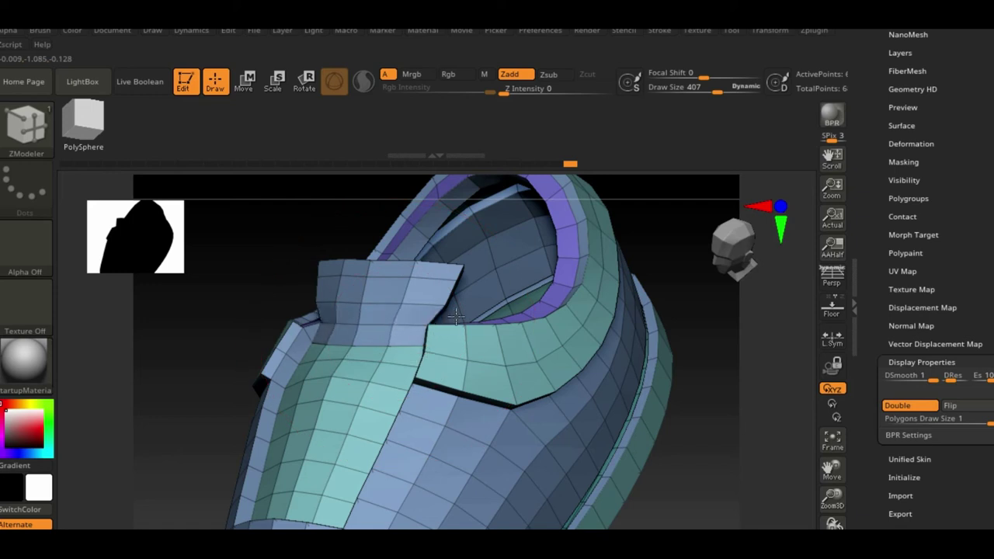
left_click_drag(457, 316, 404, 309)
left_click_drag(494, 295, 459, 283)
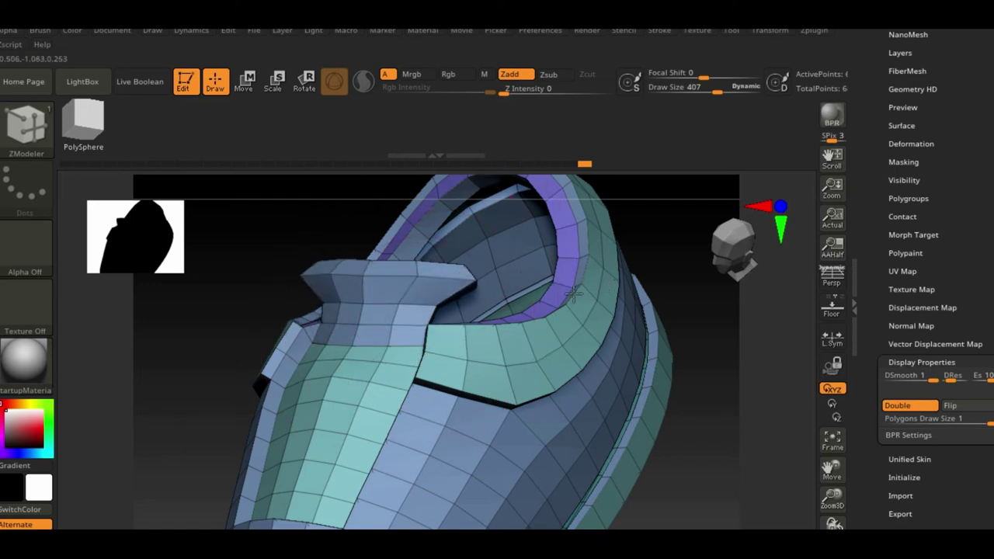
left_click_drag(596, 286, 525, 281)
mouse_move(625, 480)
left_mouse_down()
mouse_move(416, 295)
mouse_move(464, 270)
mouse_move(461, 284)
left_mouse_up()
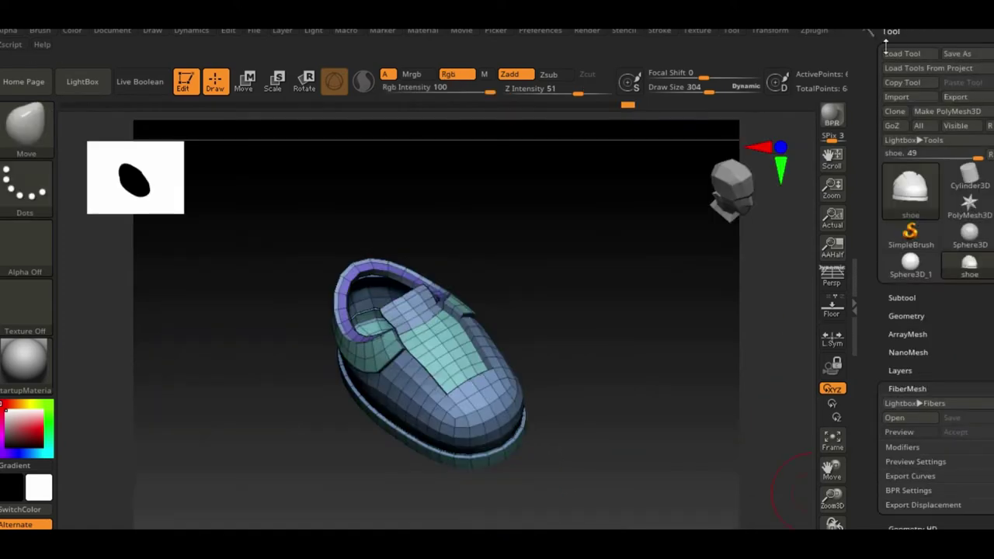
mouse_move(722, 264)
left_mouse_down()
mouse_move(652, 328)
mouse_move(332, 443)
left_mouse_up()
Step: Rotate the yellow side panel into place along the collar using Transpose on its polygroup island
key("b")
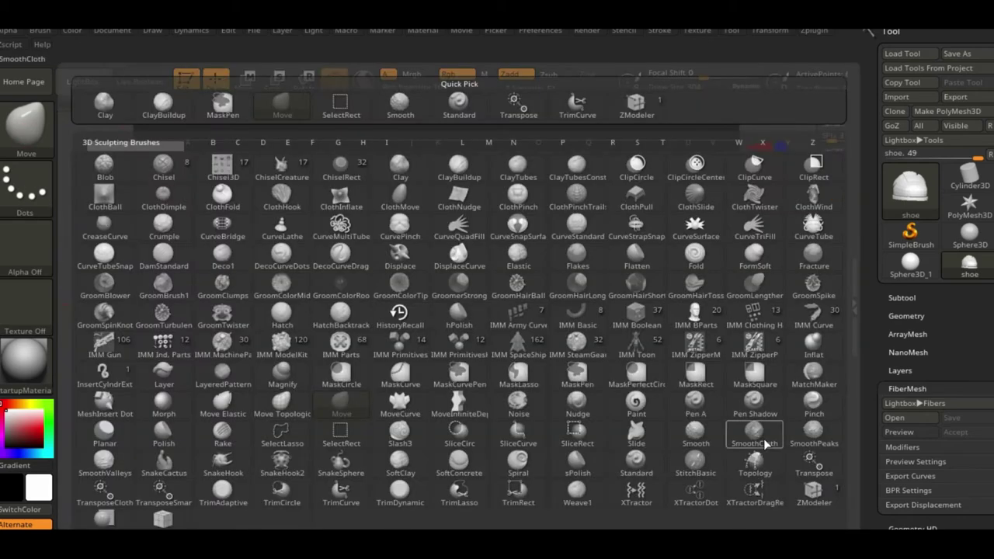
key("z")
key("m")
key("space")
left_click(279, 120)
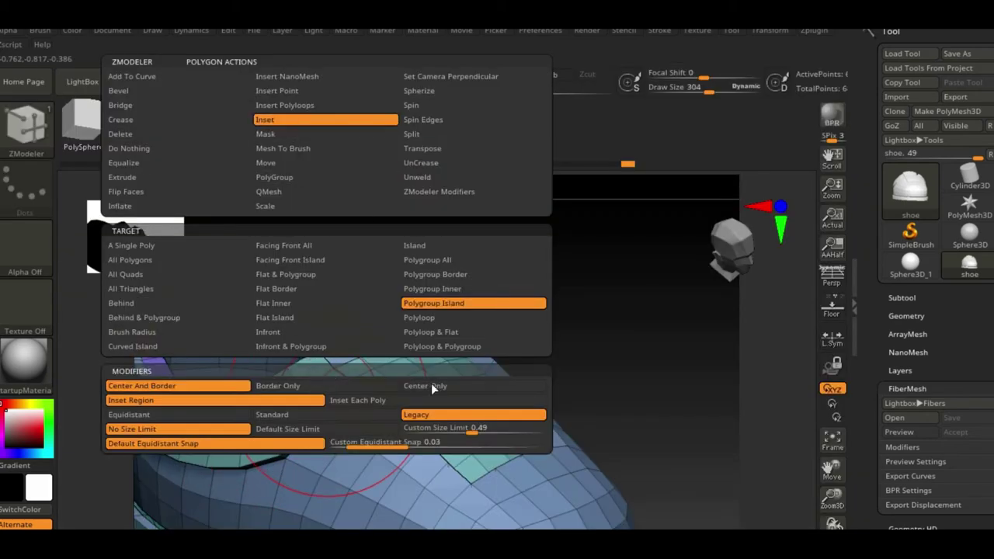
left_click(447, 309)
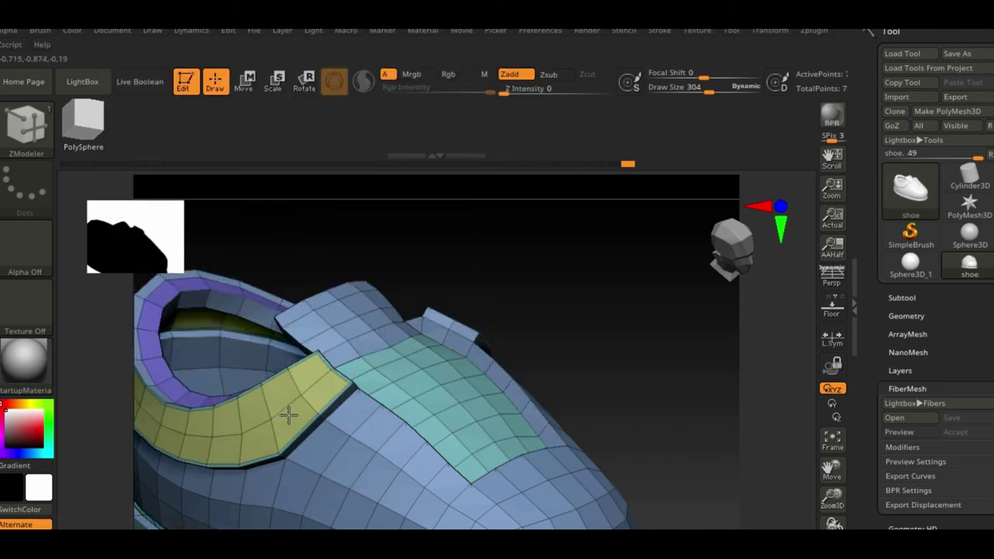
key("space")
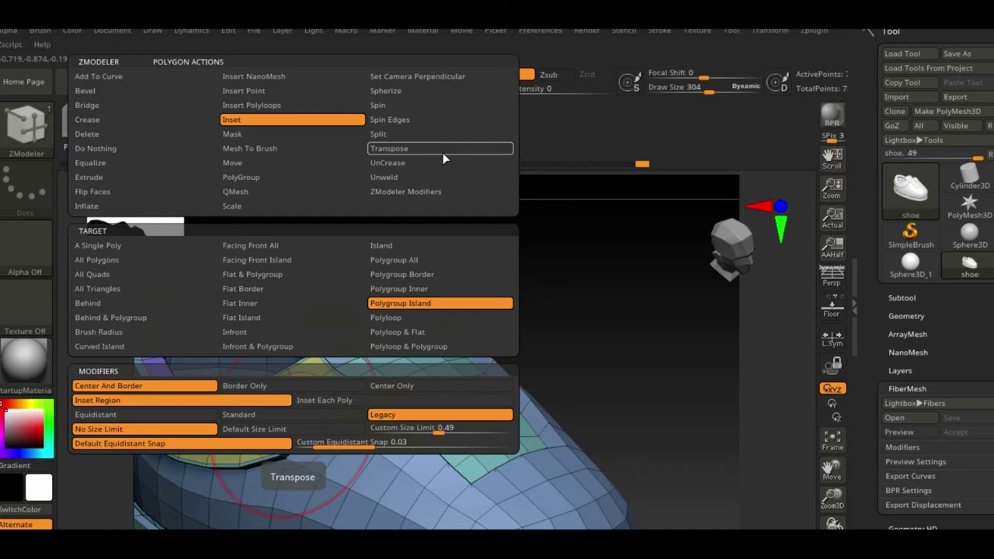
left_click(411, 150)
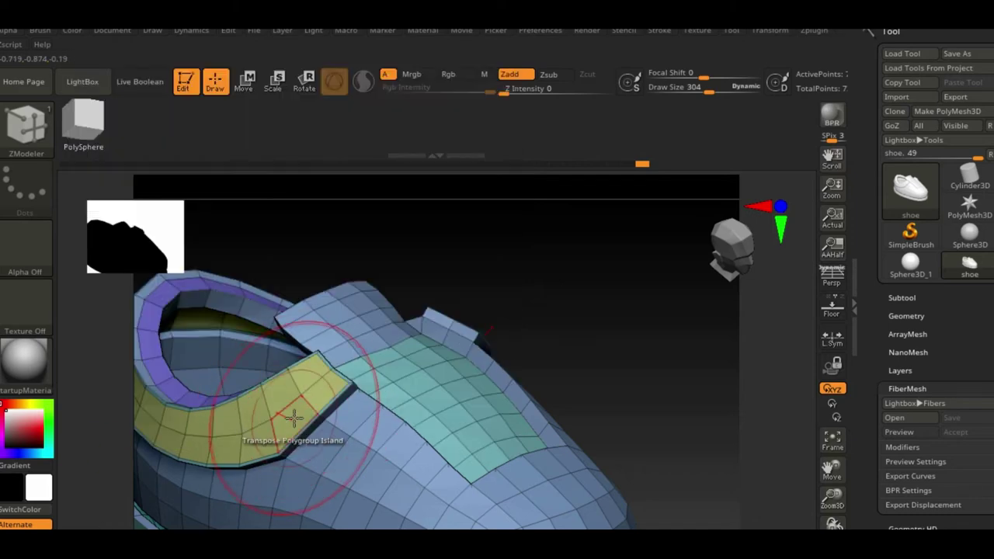
left_click(289, 416)
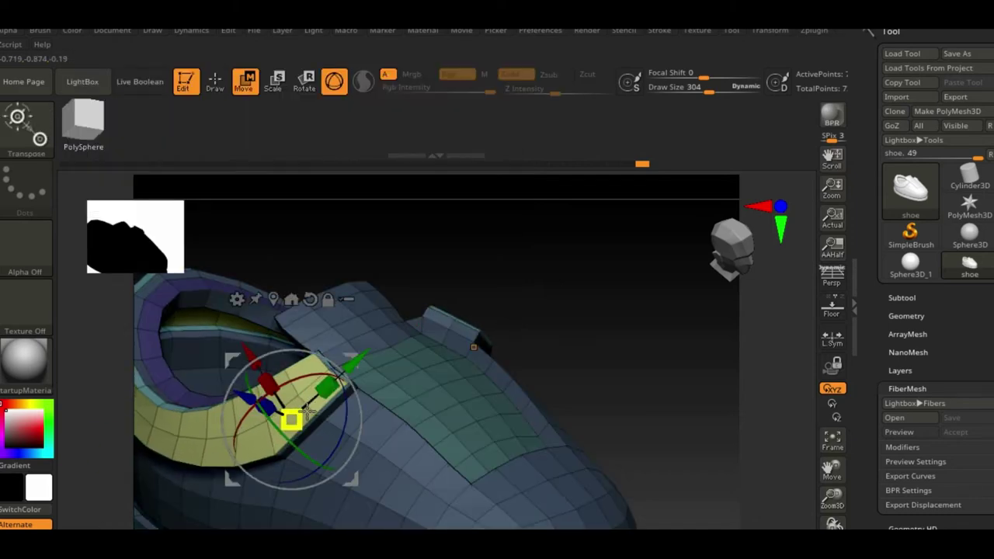
left_click_drag(606, 359, 641, 343)
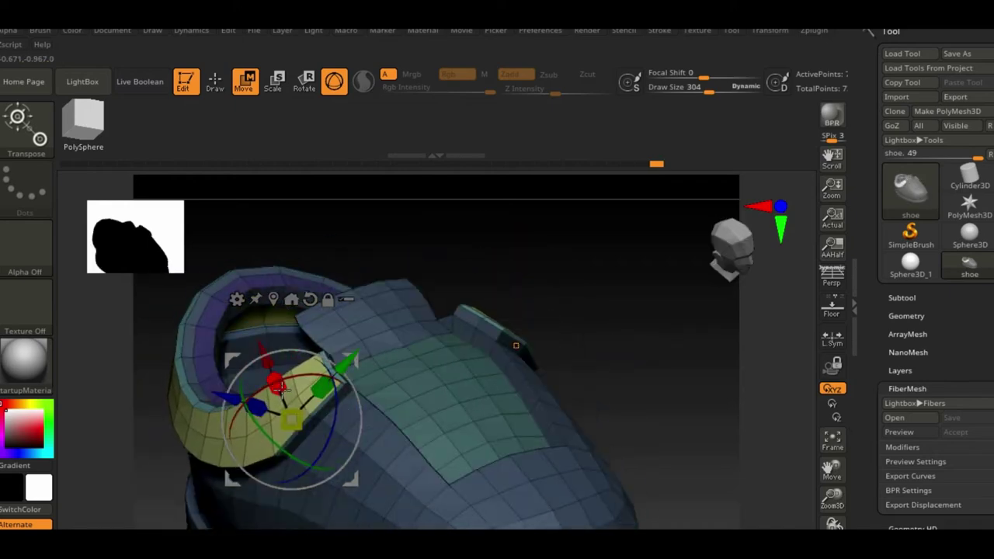
mouse_move(544, 384)
left_mouse_down()
mouse_move(588, 381)
mouse_move(628, 338)
mouse_move(566, 366)
mouse_move(621, 444)
mouse_move(620, 345)
mouse_move(573, 435)
mouse_move(609, 360)
mouse_move(615, 422)
mouse_move(675, 408)
mouse_move(697, 295)
mouse_move(702, 386)
mouse_move(414, 448)
mouse_move(437, 359)
mouse_move(518, 366)
mouse_move(533, 435)
mouse_move(455, 395)
left_mouse_up()
key("q")
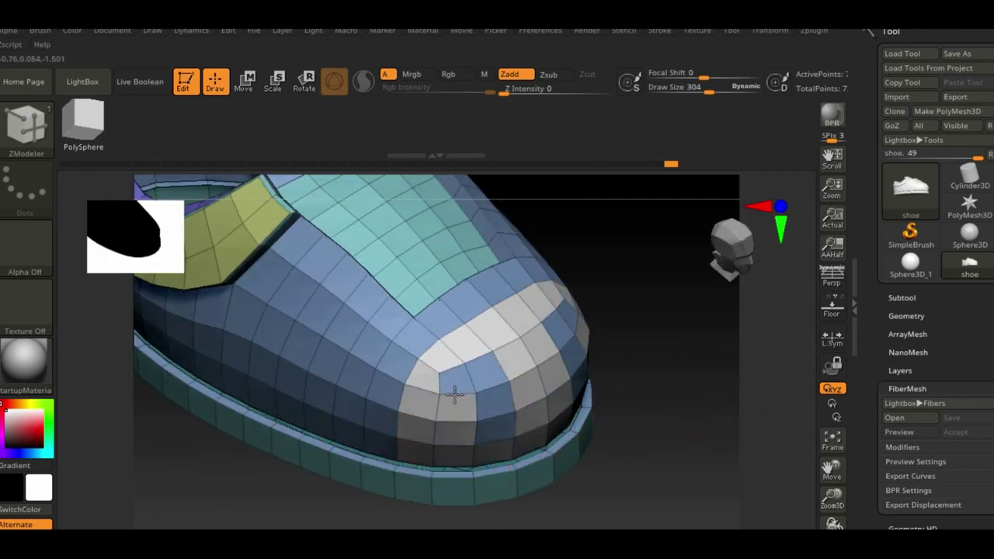
Step: Pull the toe polygroup outward with QMesh into a thicker toe cap
key("space")
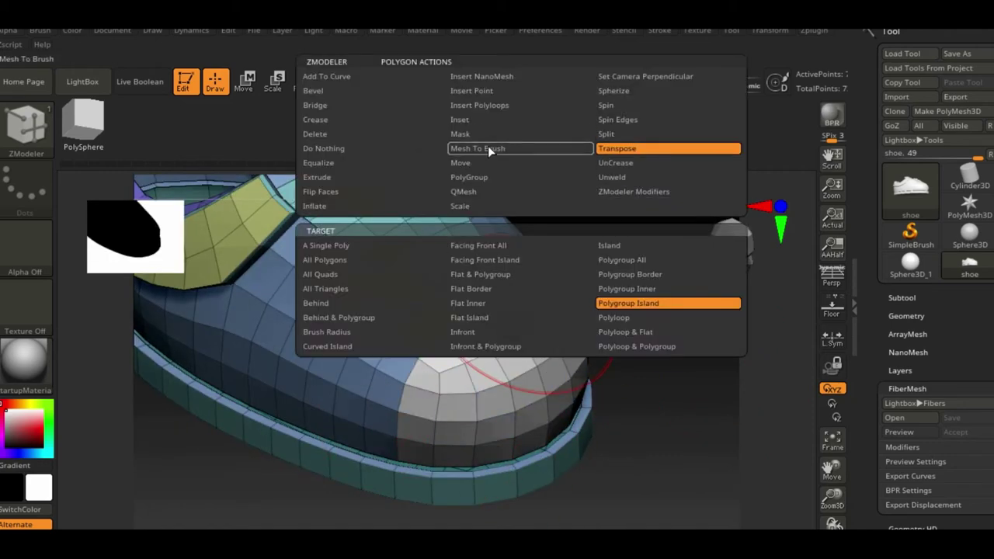
left_click(501, 194)
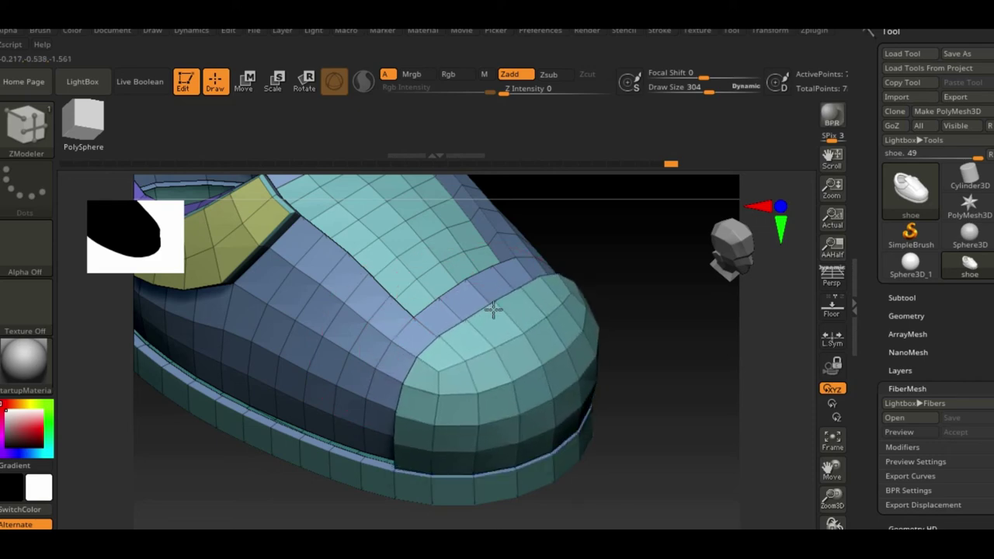
left_click_drag(671, 269, 692, 359)
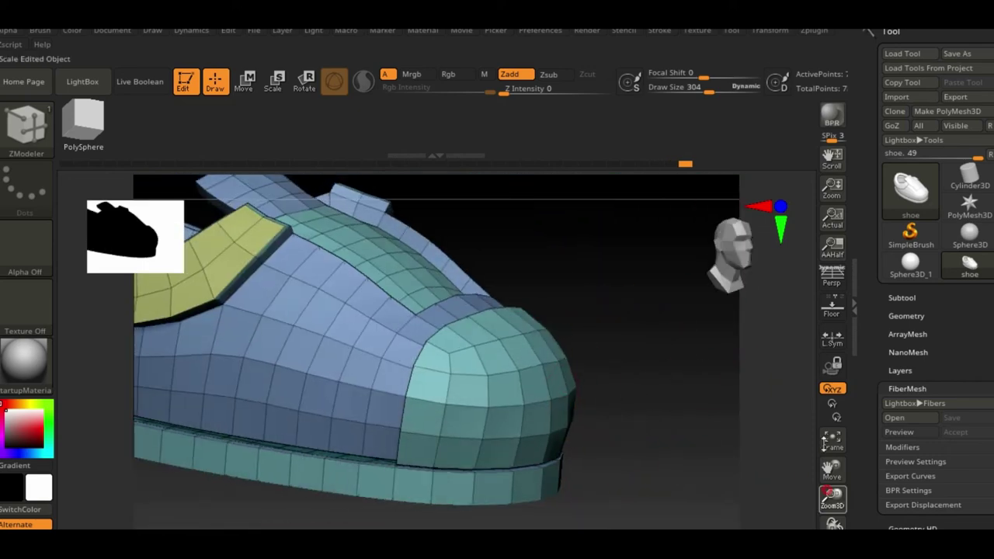
left_click(832, 440)
key("shift+f")
mouse_move(621, 321)
left_mouse_down()
mouse_move(616, 256)
mouse_move(608, 401)
mouse_move(588, 364)
left_mouse_up()
Step: Rotate the whole shoe with the gizmo to an upright, level front view
key("w")
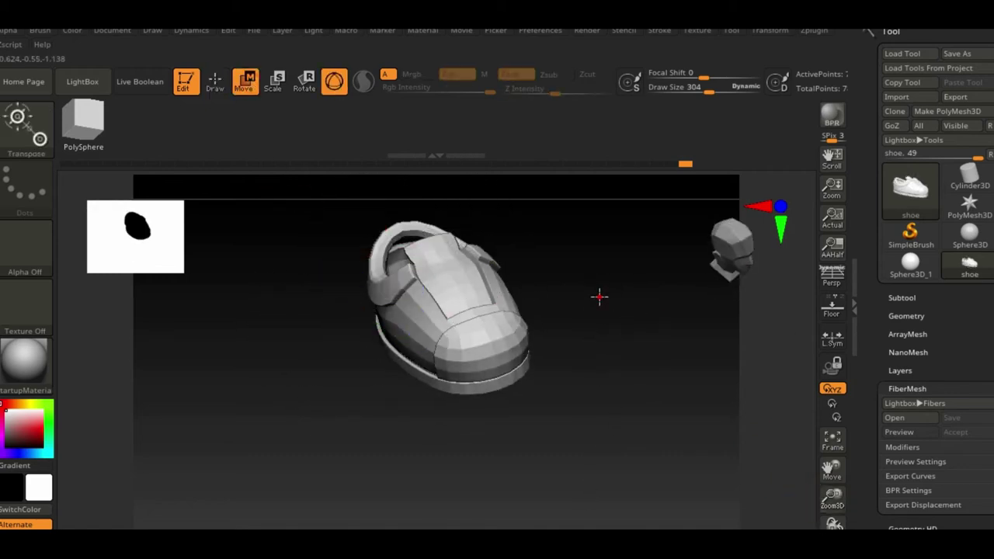
left_click_drag(599, 296, 657, 283, "shift")
left_click_drag(418, 235, 386, 242)
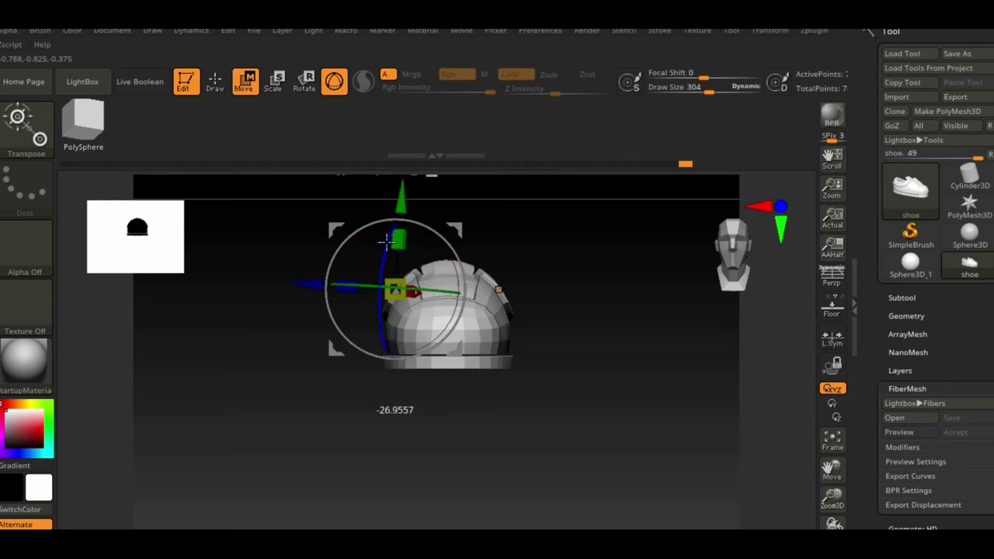
mouse_move(291, 287)
left_mouse_down()
mouse_move(349, 286)
mouse_move(362, 261)
mouse_move(368, 292)
mouse_move(703, 376)
left_mouse_up()
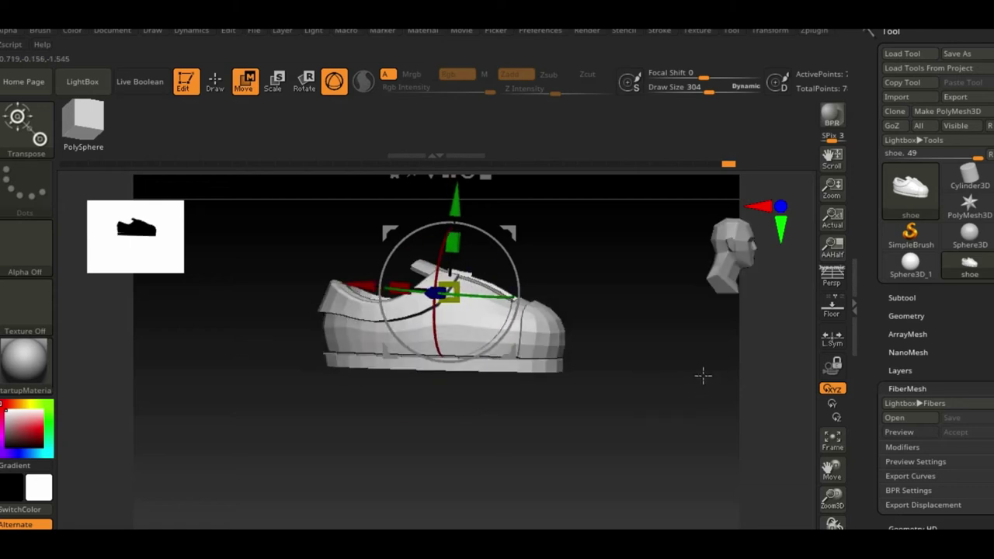
Step: Insert a Cylinder3D primitive as the active tool
left_click(215, 83)
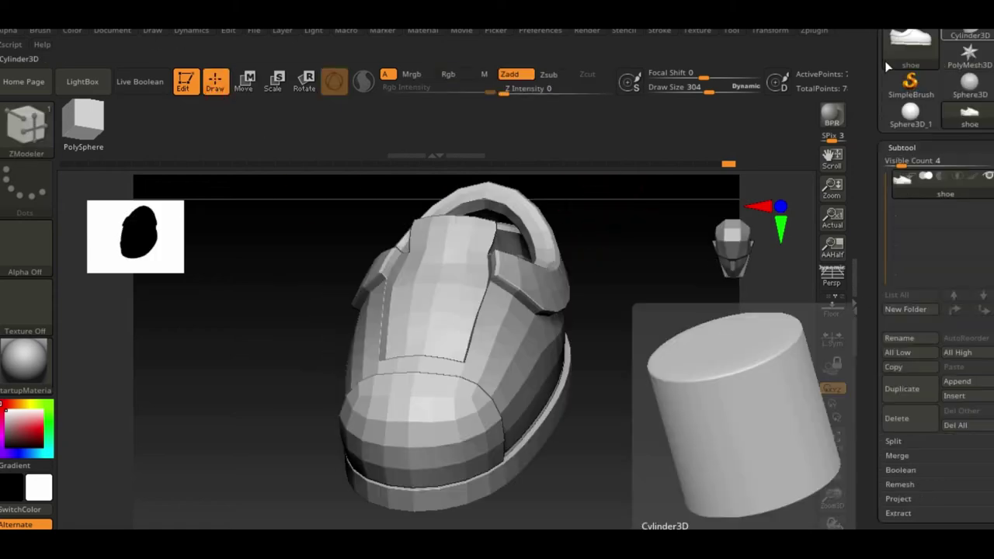
left_click(963, 382)
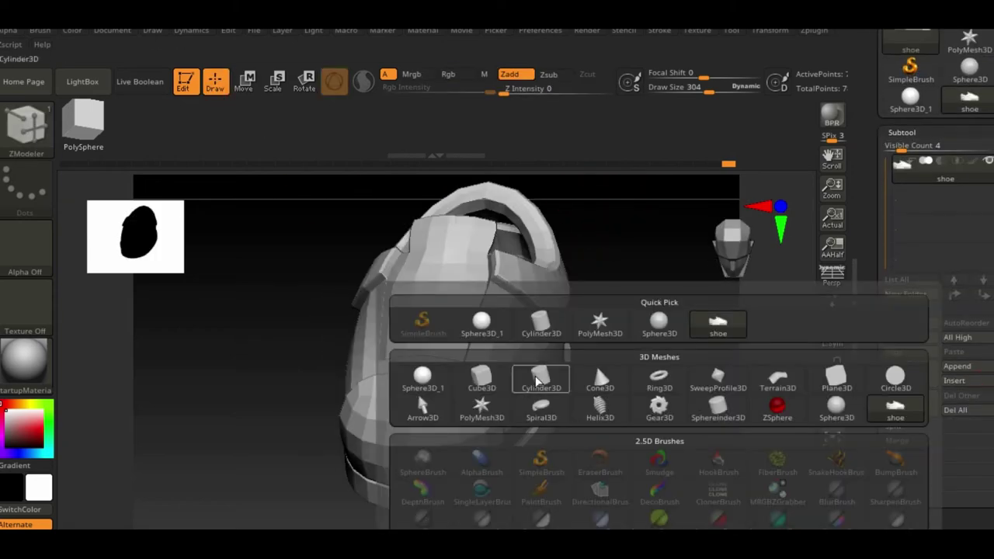
left_click(707, 376)
left_click(925, 198)
left_click(487, 204)
key("shift+f")
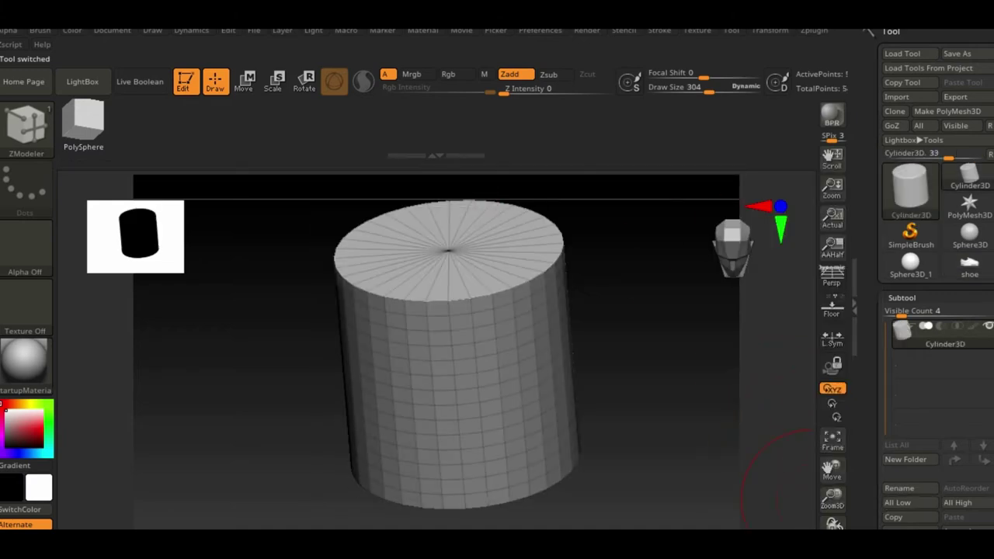
left_click(893, 298)
Step: Initialize the cylinder with HDivide 20, VDivide 4 and inner radius 52
left_click(900, 315)
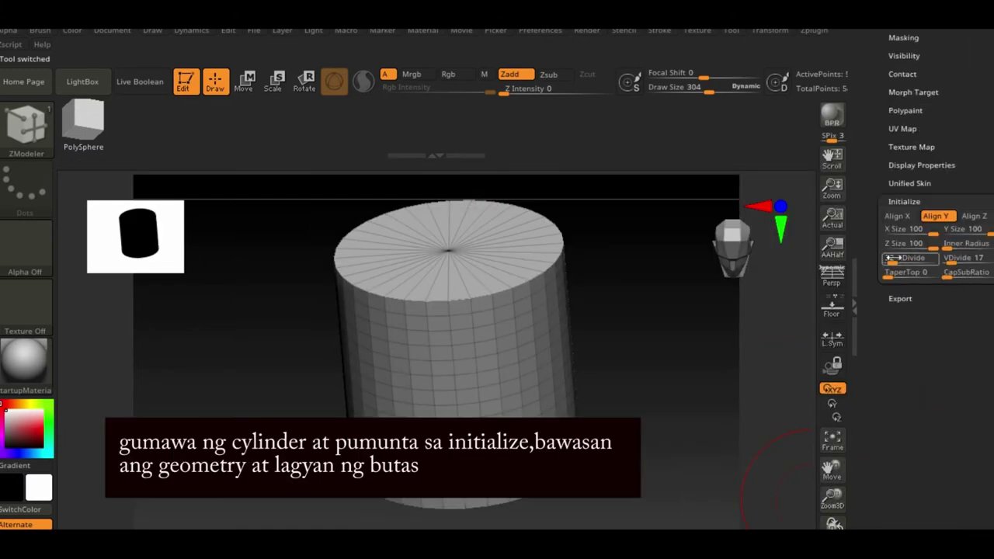
left_click(892, 258)
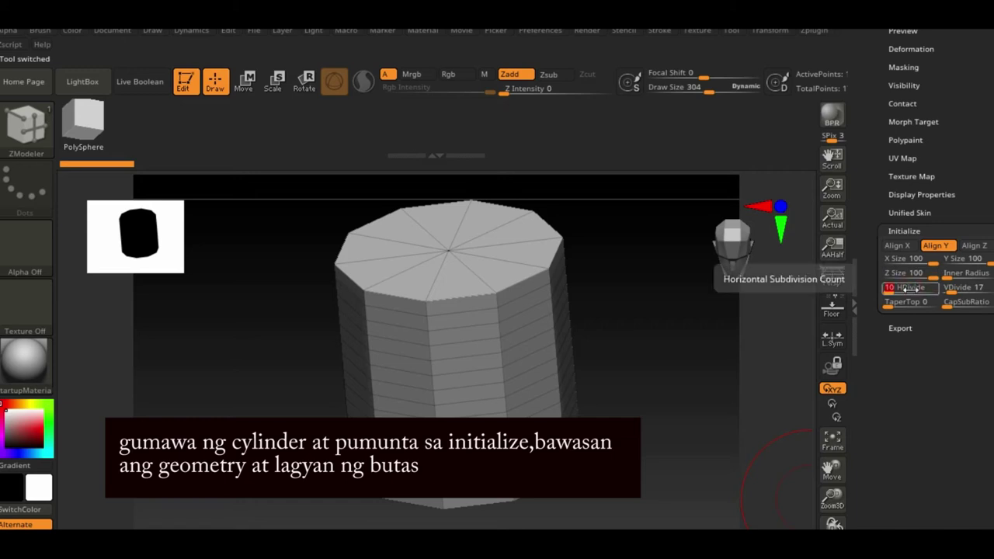
key("Tab")
type("3")
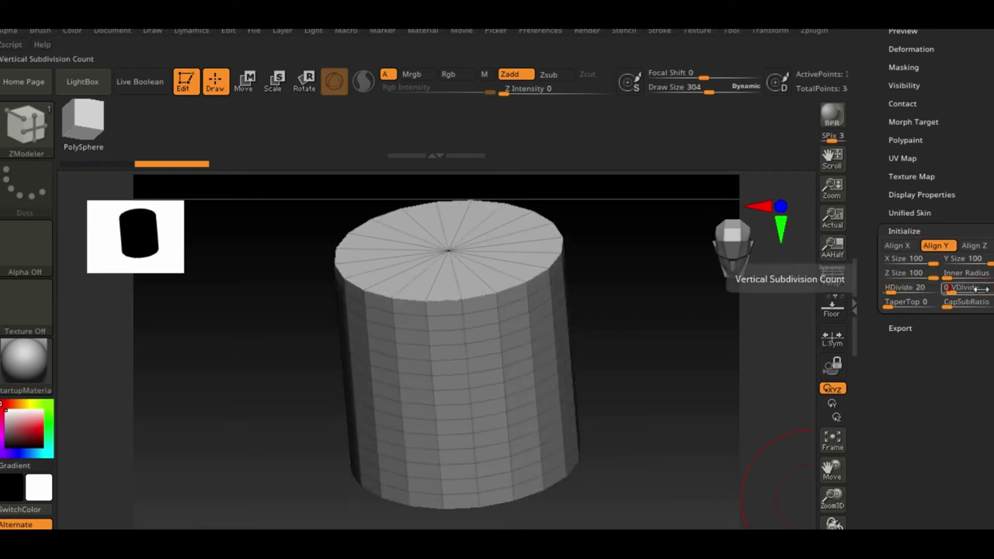
left_click_drag(962, 274, 970, 275)
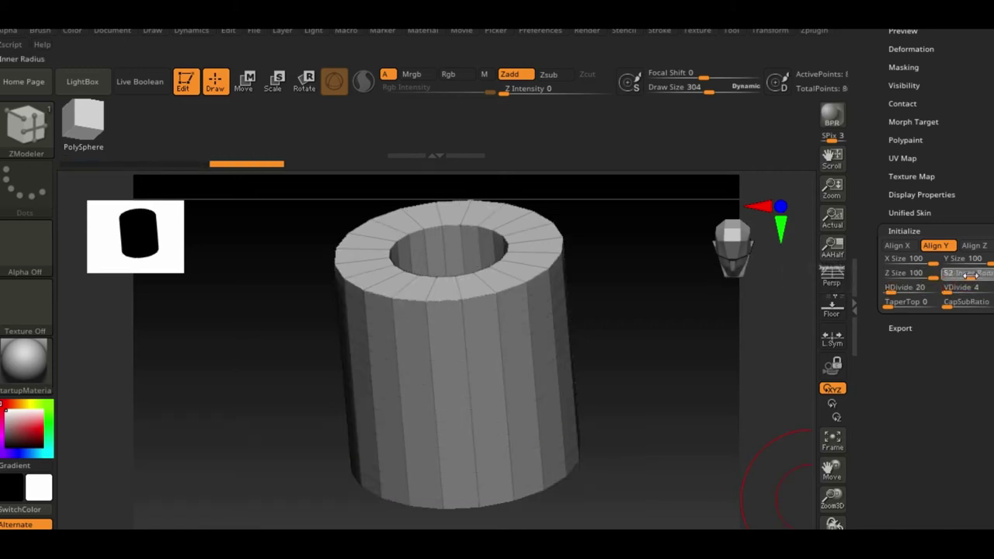
scroll(876, 130, "up", 5)
Step: Convert the cylinder to a PolyMesh3D and squash it flat into a thin ring
left_click(948, 111)
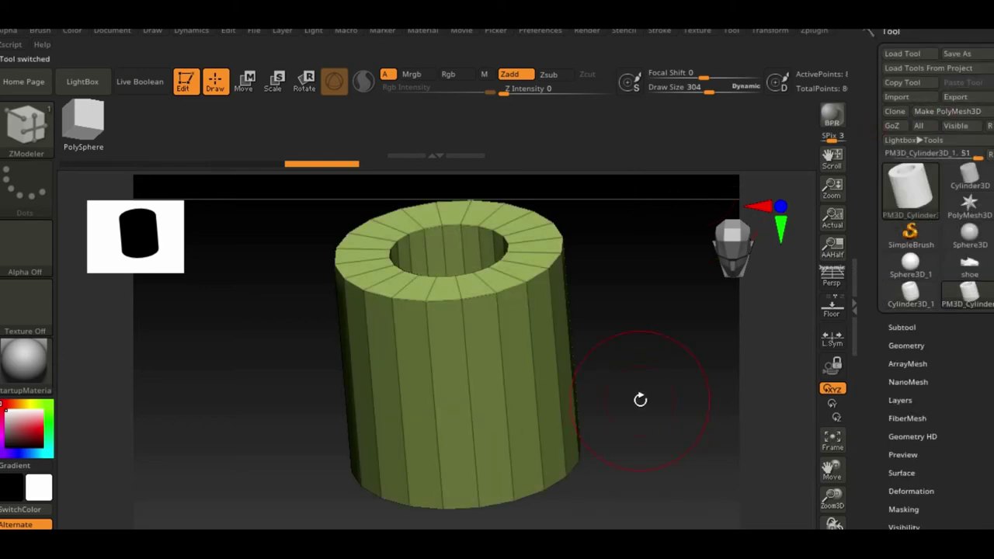
left_click(243, 81)
left_click_drag(456, 309, 452, 433)
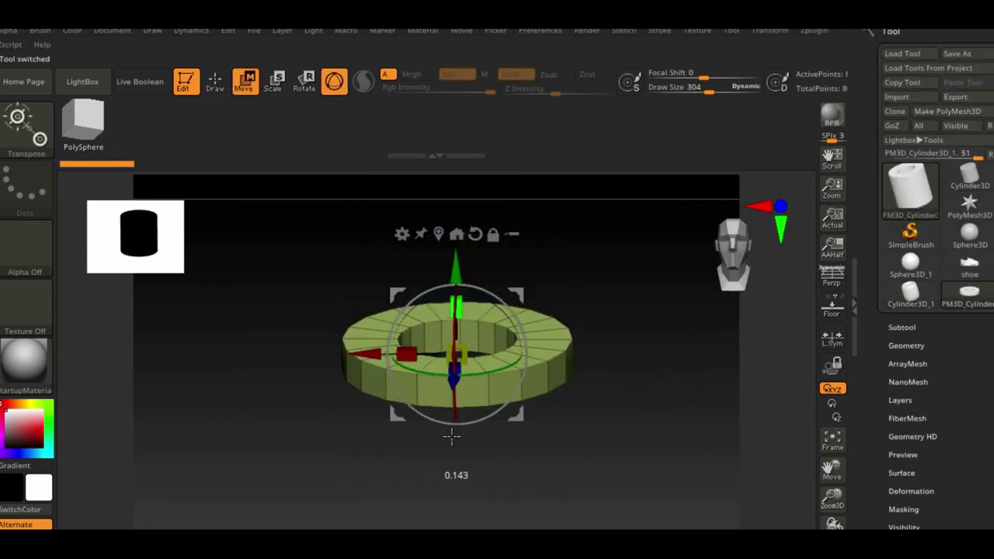
Step: Bevel the ring's outer and inner edge loops with ZModeler Edge Bevel
left_click(36, 144)
key("z")
key("m")
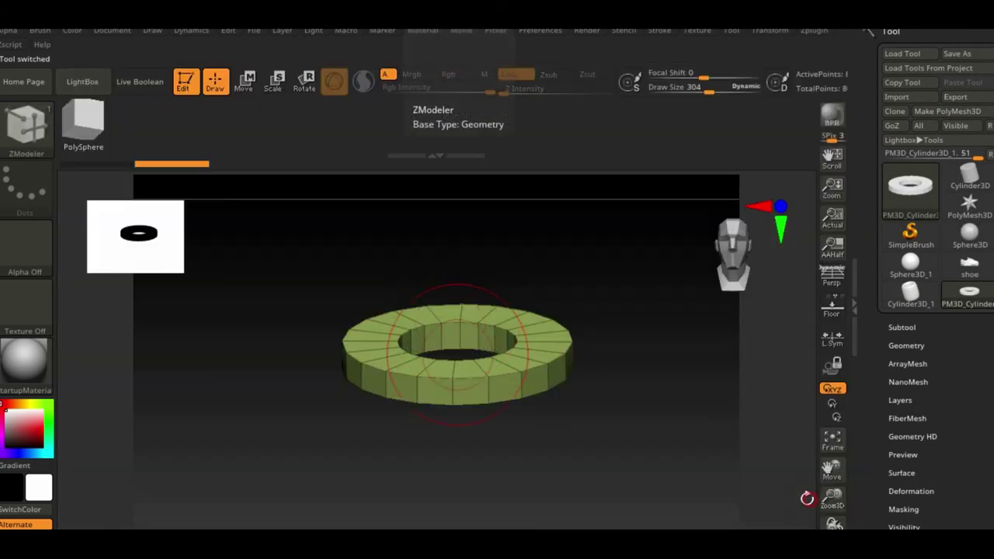
key("space")
left_click(407, 189)
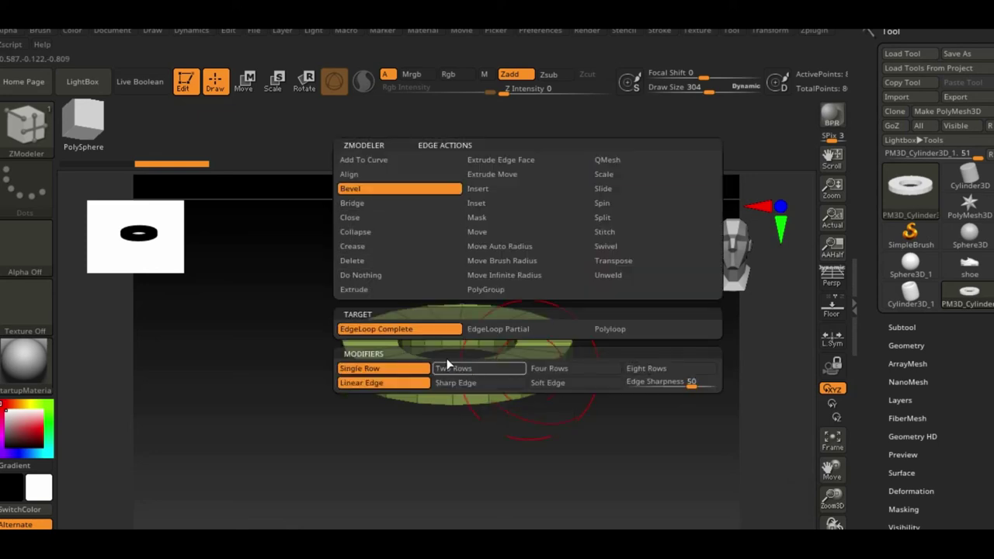
left_click(472, 399)
left_click_drag(630, 404, 631, 462, "shift")
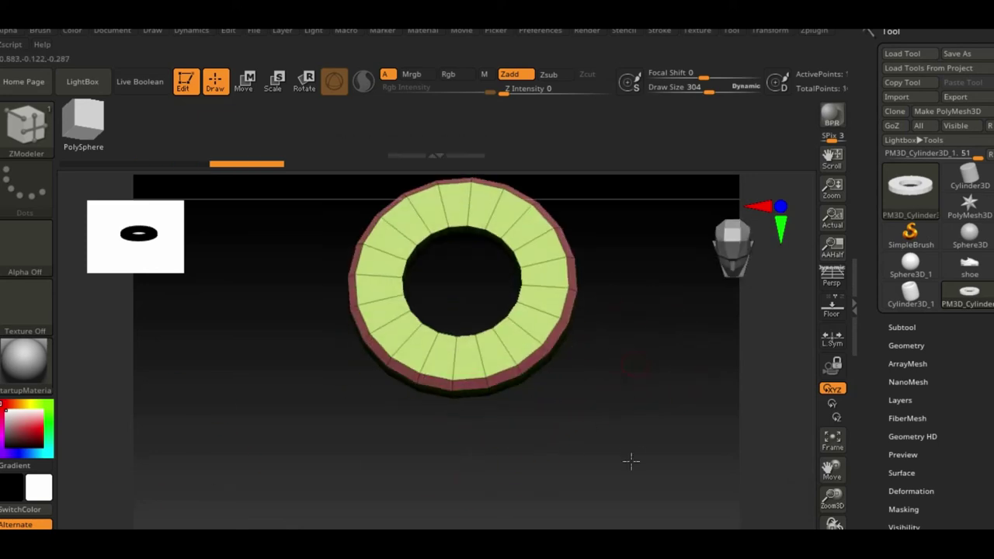
left_click_drag(518, 317, 495, 341)
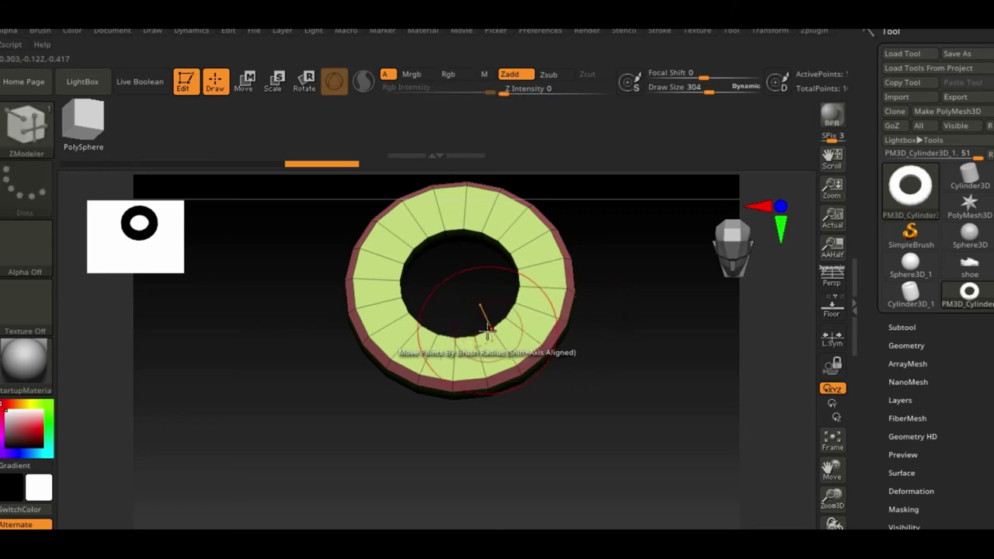
mouse_move(617, 396)
left_mouse_down()
mouse_move(617, 304)
mouse_move(625, 363)
left_mouse_up()
left_click_drag(833, 498, 837, 351)
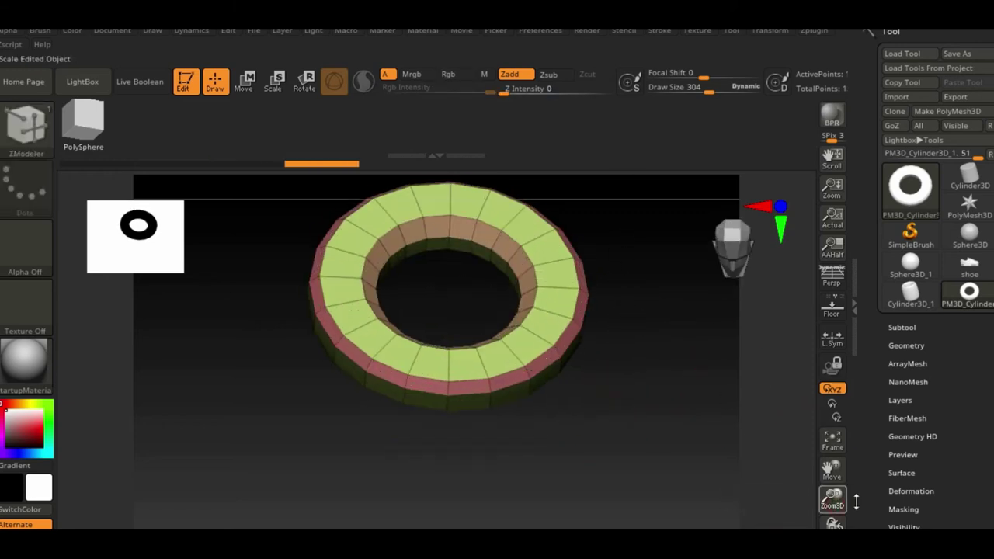
Step: Divide the ring once to smooth it, then delete the lower subdivision level
left_click(907, 346)
left_click(898, 453)
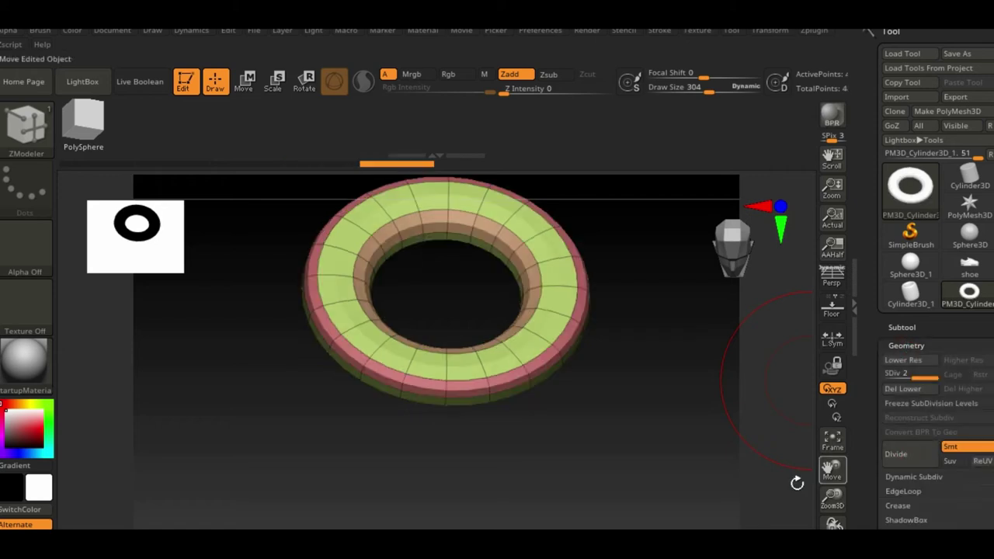
mouse_move(795, 480)
left_mouse_down()
mouse_move(661, 339)
mouse_move(668, 365)
mouse_move(616, 339)
mouse_move(675, 334)
left_mouse_up()
left_click(907, 389)
Step: Append the PM3D_Cylinder3D ring to the shoe as a new subtool
key("shift+f")
left_click(970, 264)
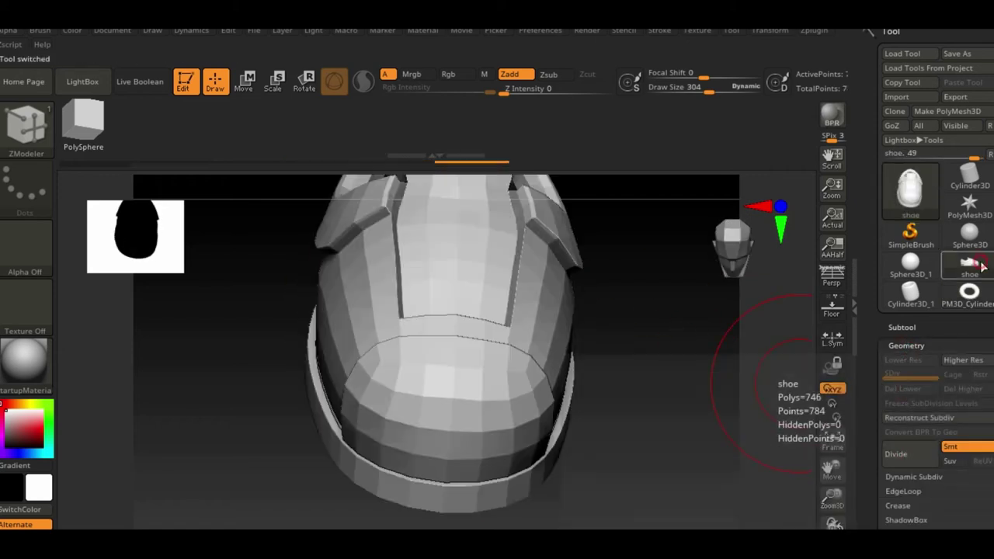
left_click(894, 327)
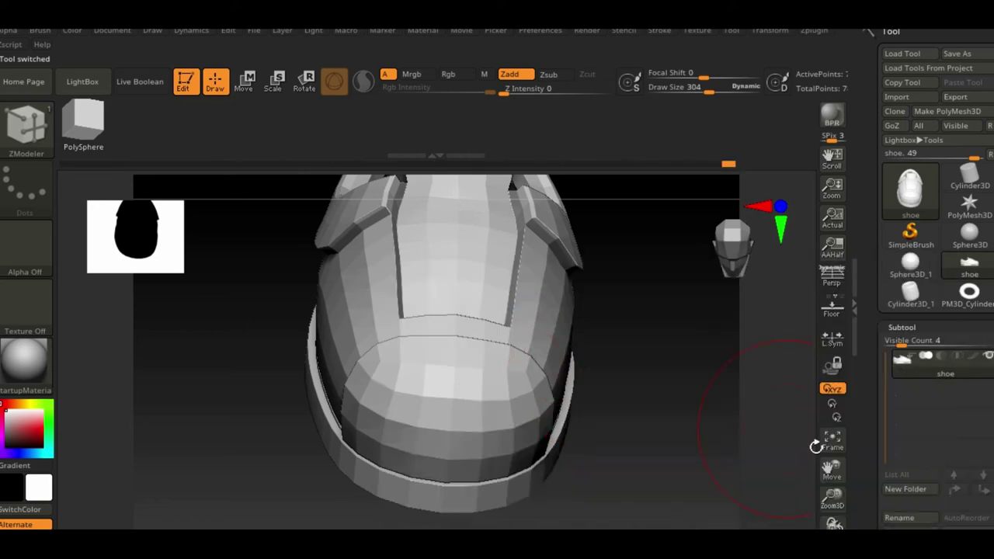
scroll(861, 441, "down", 5)
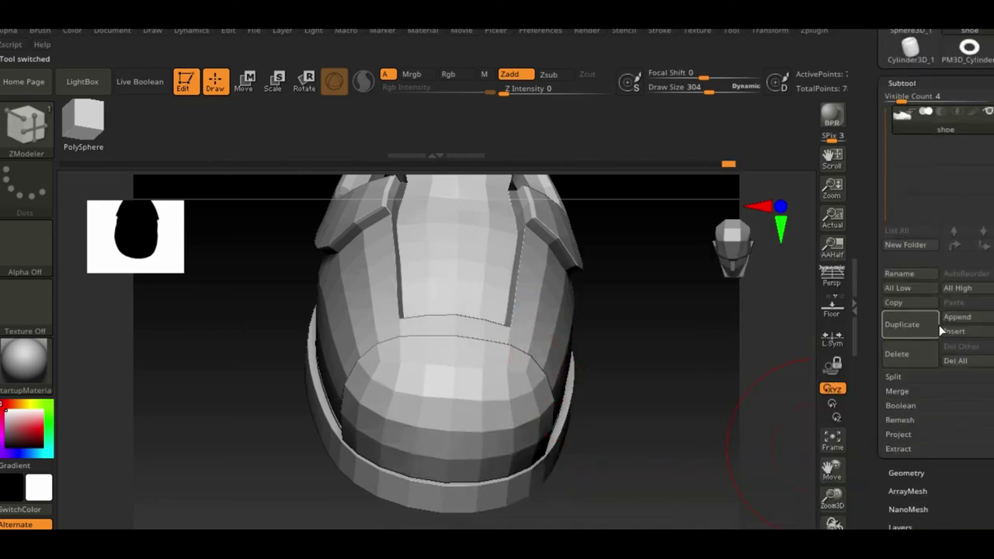
left_click(957, 316)
left_click(482, 417)
Step: Raise, tilt and align the ring against the shoe's lacing panel with the Move gizmo
left_click_drag(626, 410, 850, 508)
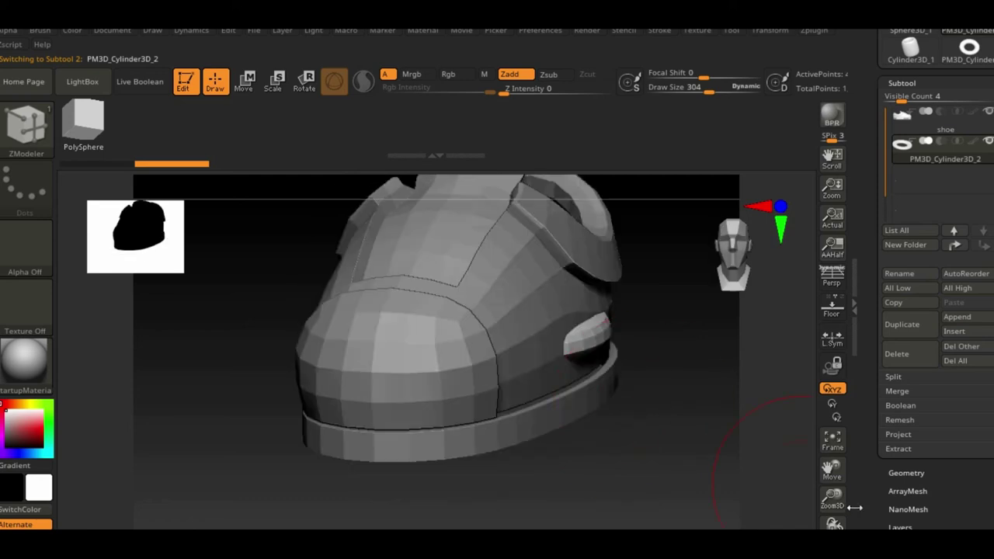
left_click_drag(831, 465, 829, 482)
left_click(250, 83)
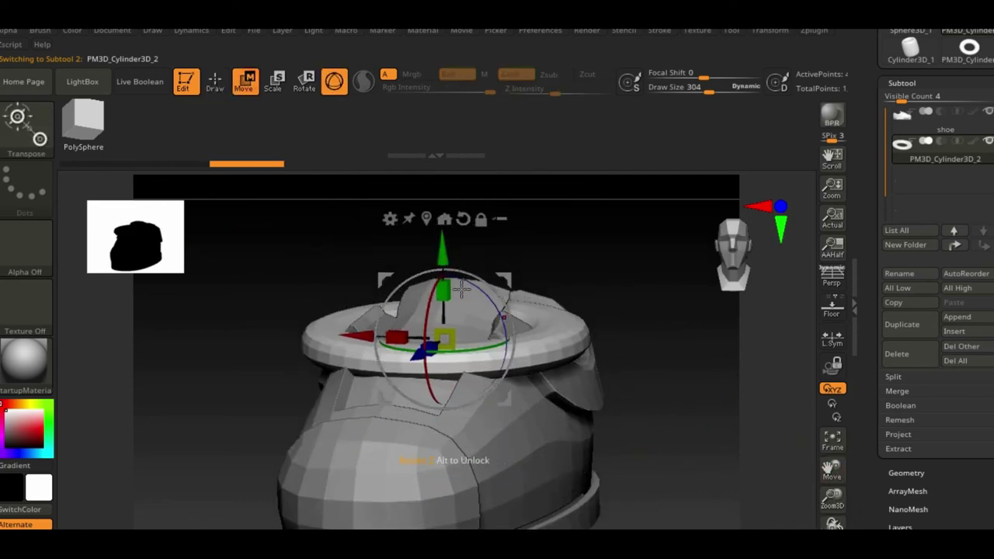
left_click_drag(444, 239, 448, 197)
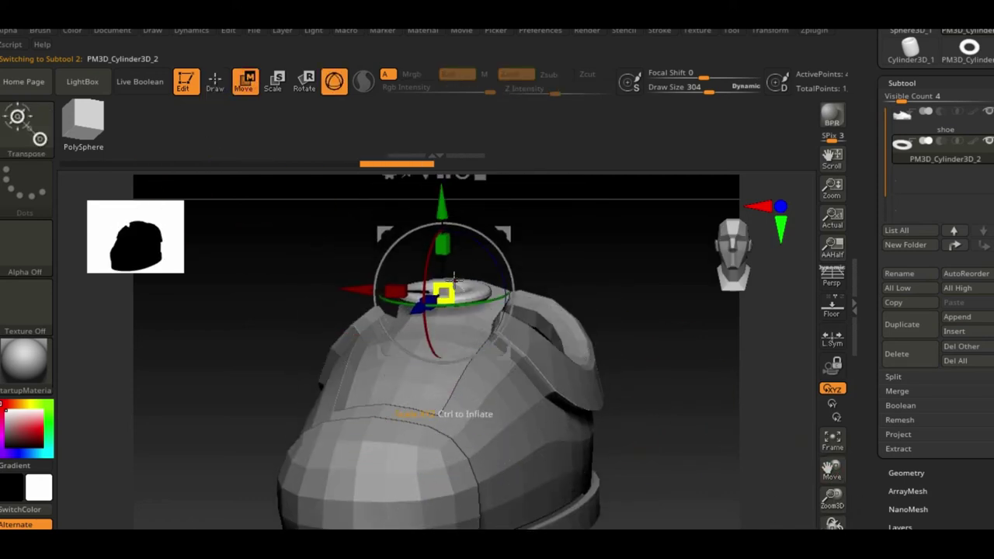
left_click_drag(426, 290, 435, 299)
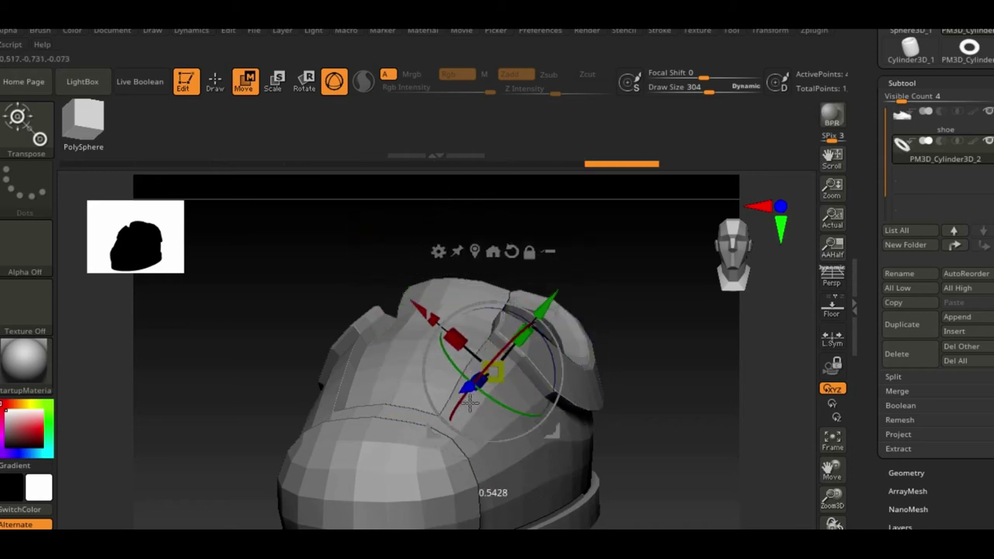
mouse_move(660, 435)
left_mouse_down()
mouse_move(681, 491)
mouse_move(723, 471)
left_mouse_up()
left_click_drag(562, 311, 575, 313)
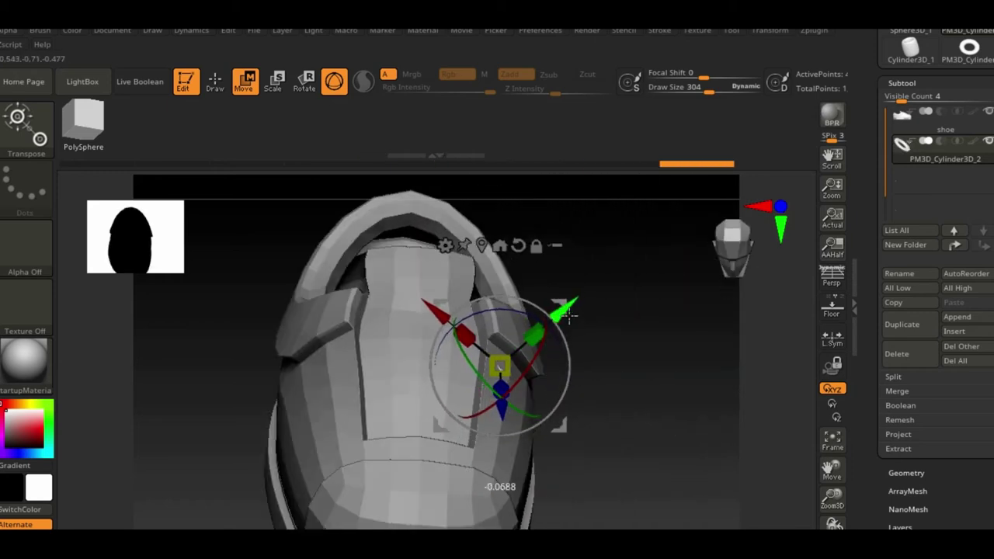
left_click_drag(435, 314, 431, 311)
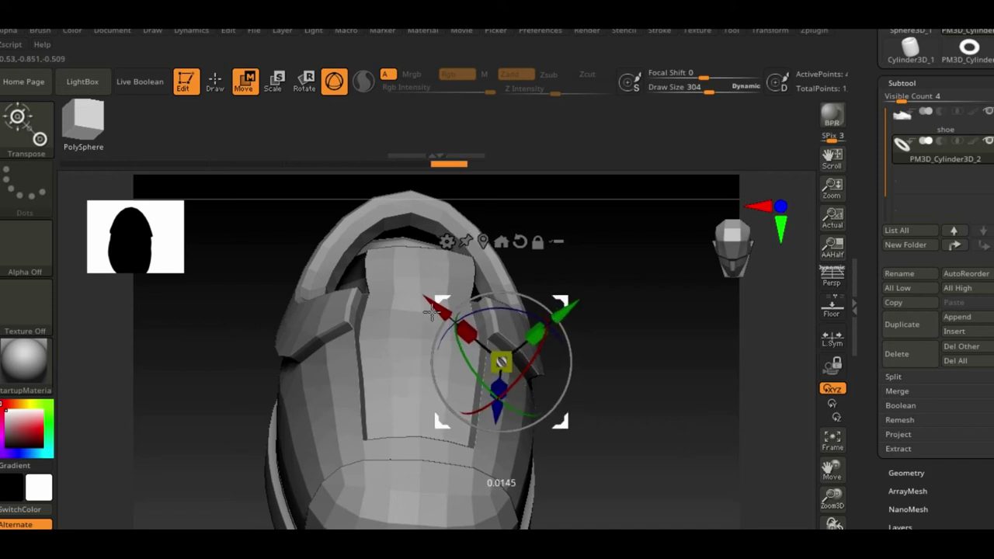
left_click_drag(703, 482, 671, 450)
scroll(566, 422, "up", 5)
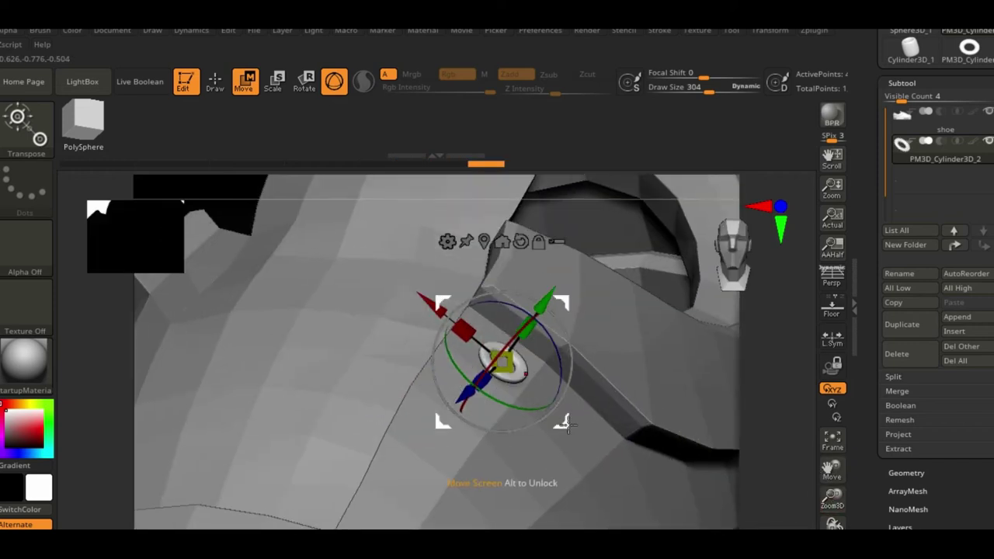
left_click_drag(549, 296, 548, 299)
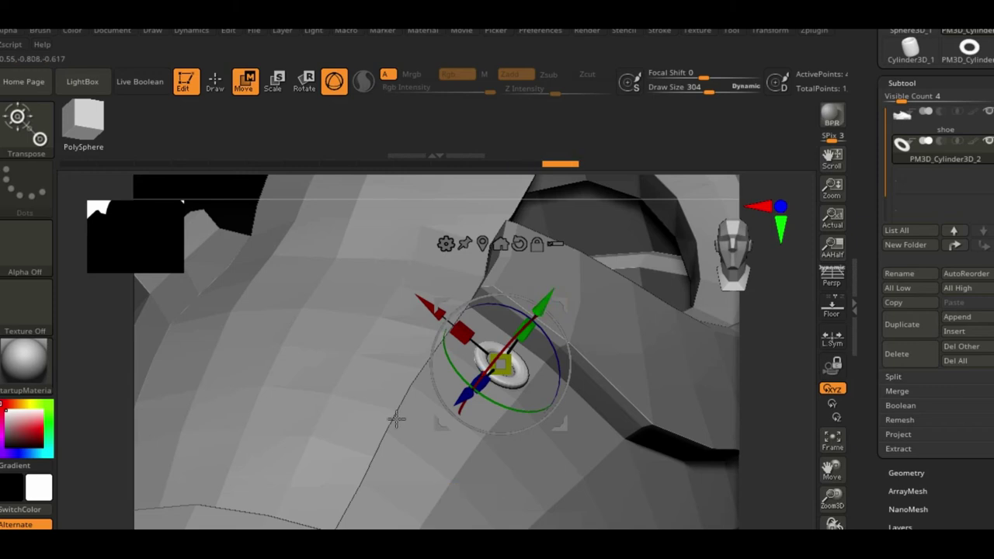
mouse_move(833, 501)
left_mouse_down()
mouse_move(725, 421)
mouse_move(722, 464)
left_mouse_up()
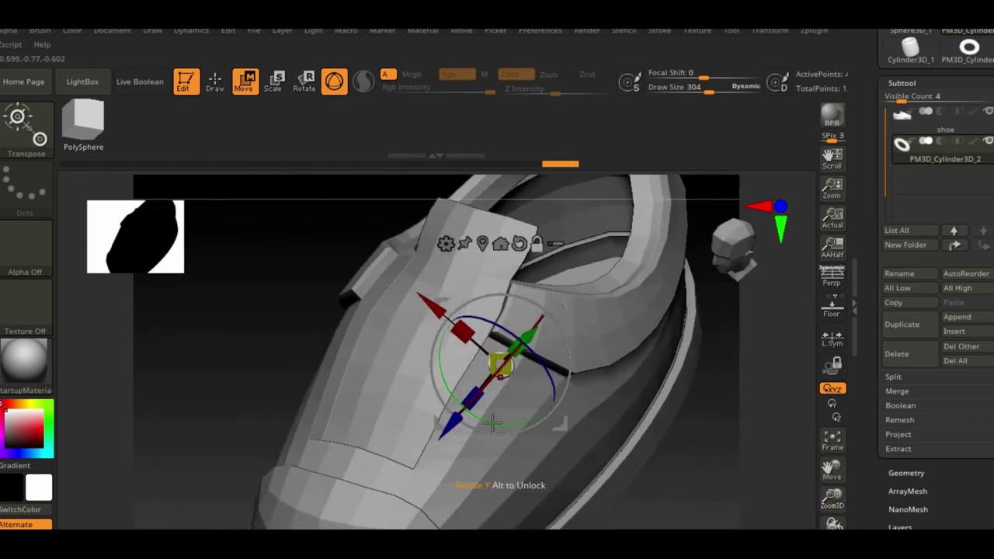
left_click_drag(492, 422, 432, 462)
Step: Ctrl-drag copies of the ring down the lacing edge to form a row of four eyelets
left_click_drag(455, 426, 397, 522, "ctrl")
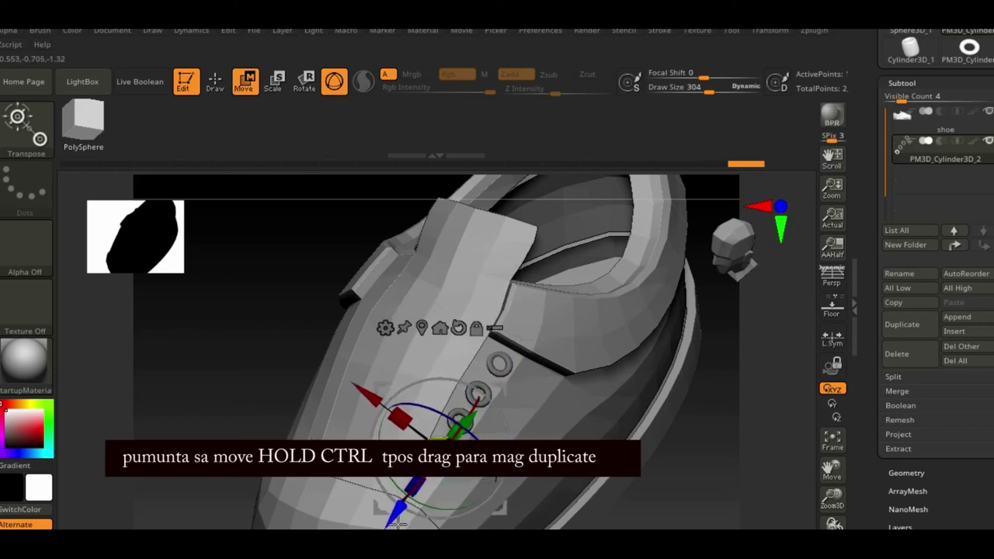
mouse_move(746, 477)
left_mouse_down()
mouse_move(782, 422)
mouse_move(684, 399)
mouse_move(687, 427)
left_mouse_up()
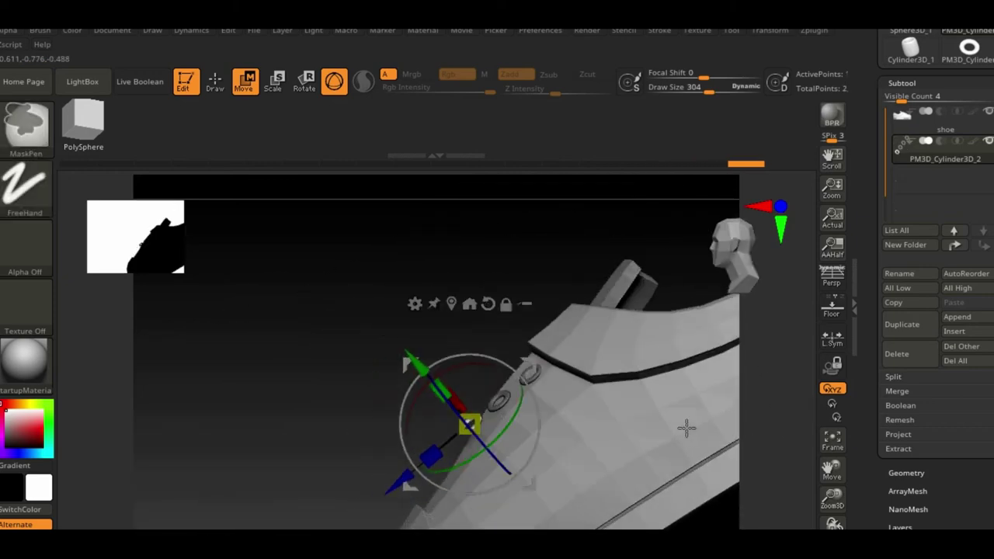
key("ctrl+z")
mouse_move(430, 382)
left_mouse_down()
mouse_move(348, 462)
mouse_move(339, 435)
left_mouse_up()
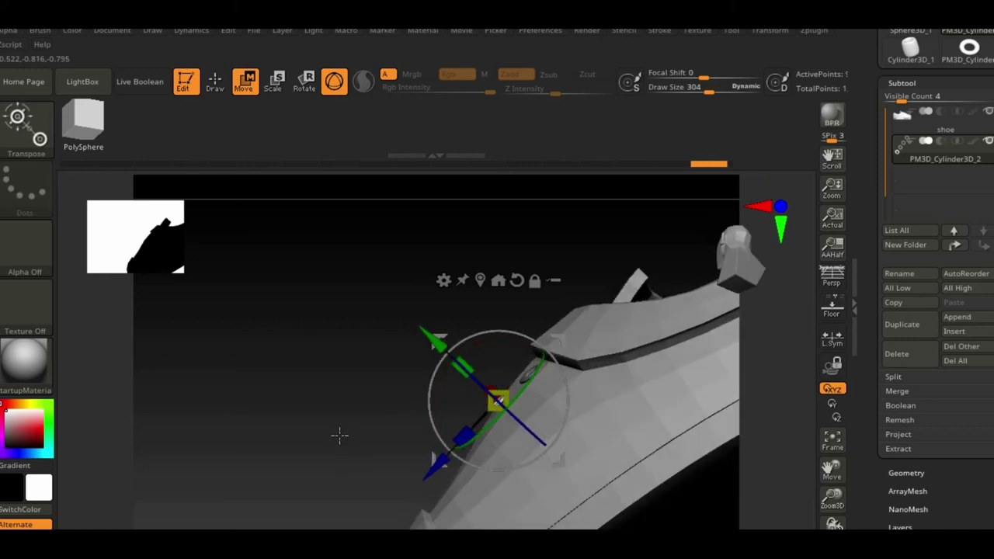
key("ctrl+shift+z")
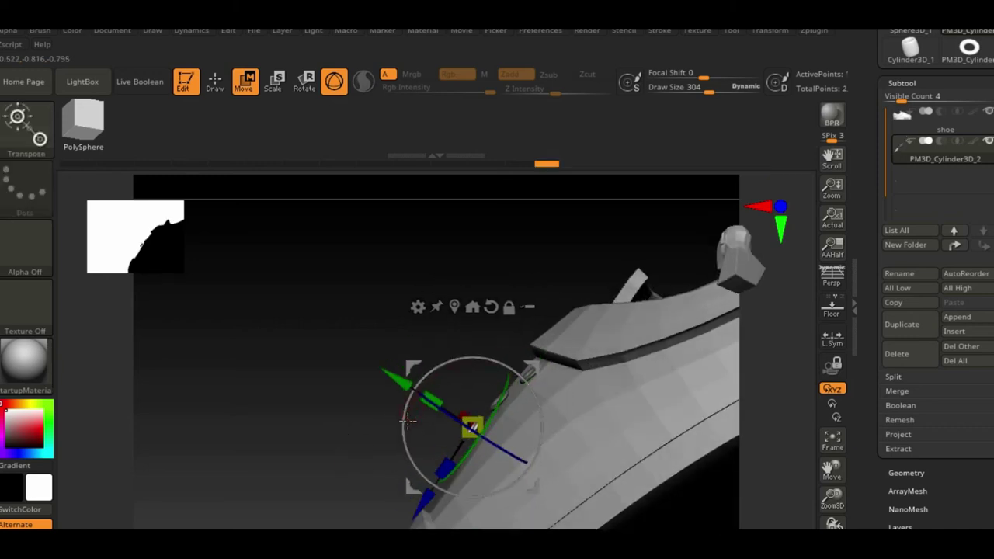
left_click_drag(404, 367, 402, 382)
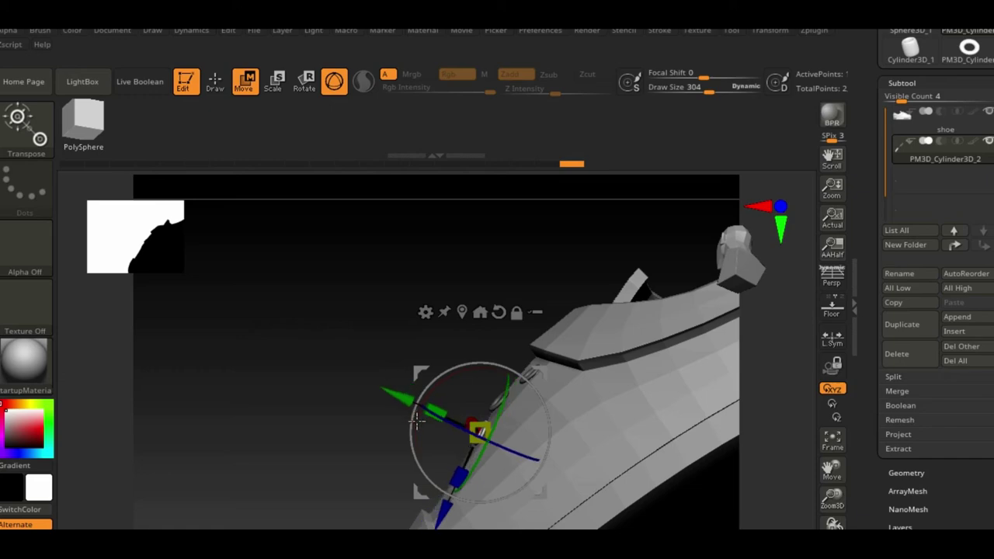
left_click_drag(449, 498, 431, 525)
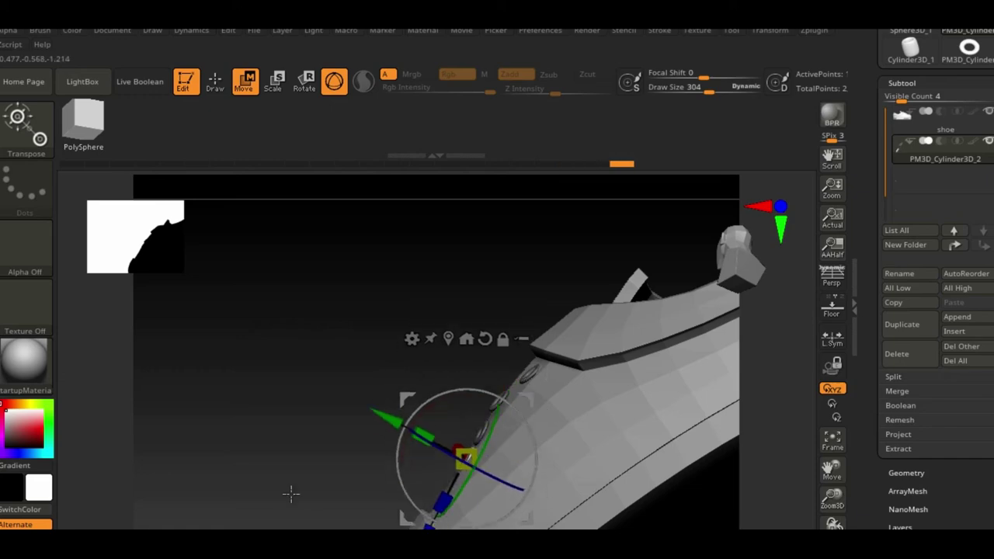
mouse_move(288, 492)
left_mouse_down()
mouse_move(352, 528)
mouse_move(450, 505)
left_mouse_up()
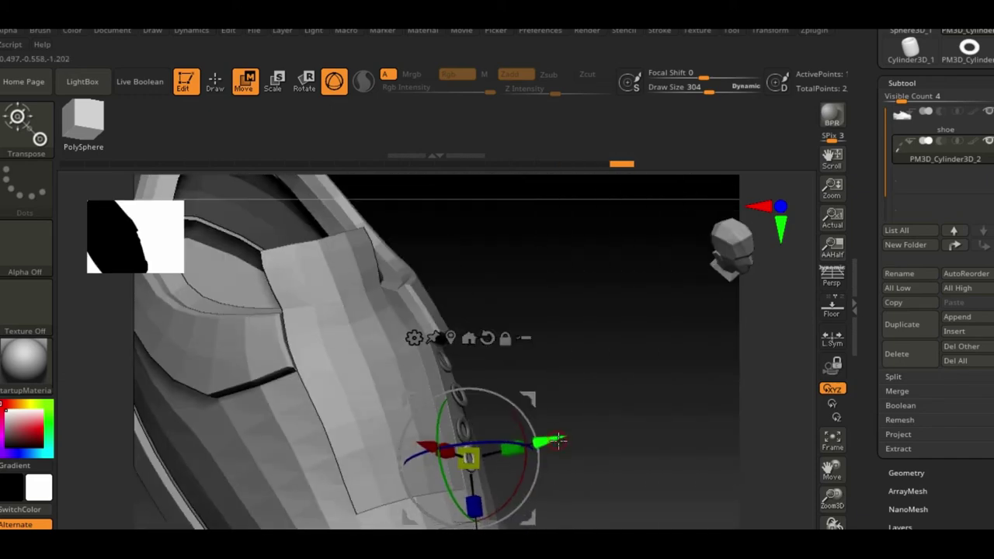
left_click_drag(547, 441, 643, 485)
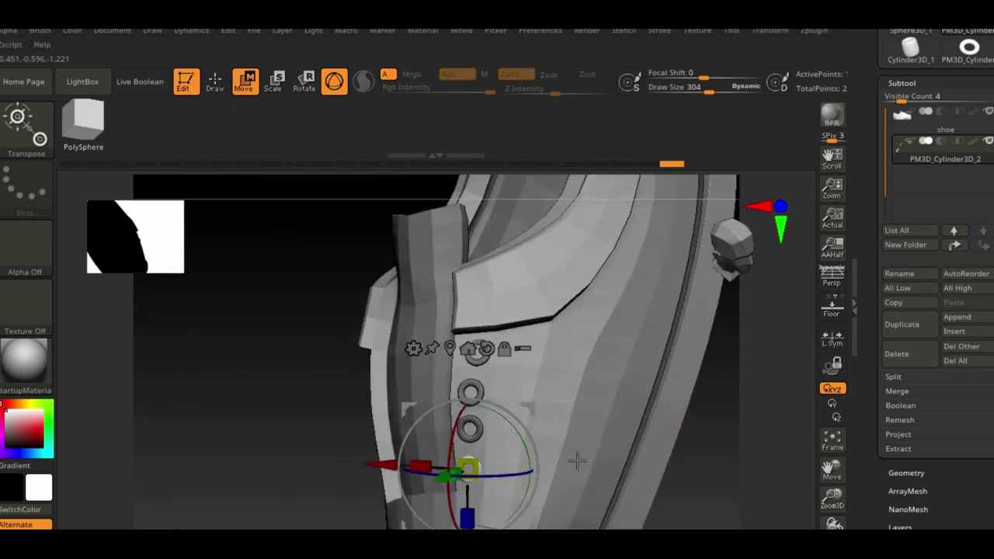
left_click_drag(629, 395, 690, 397)
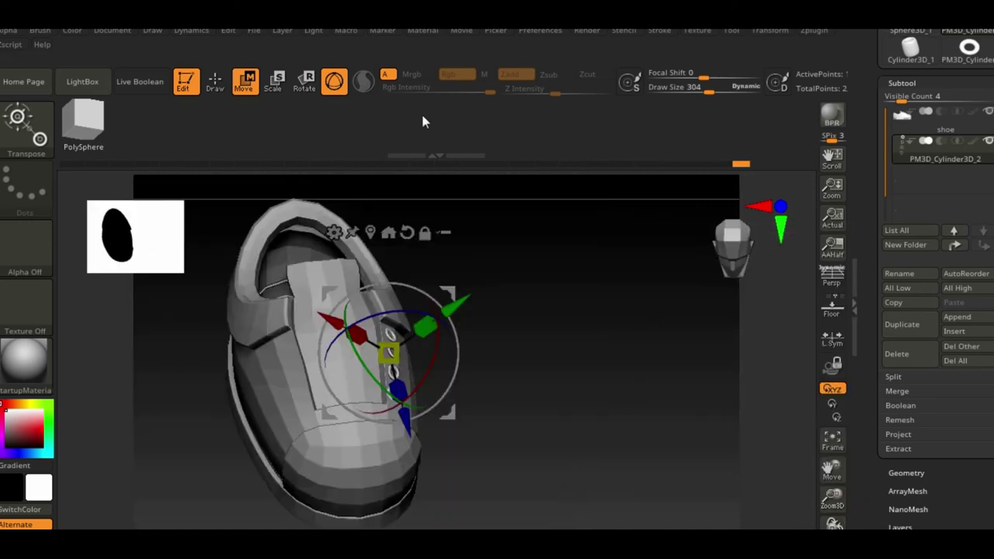
left_click(204, 78)
left_click(100, 111)
Step: Mirror the eyelets with SubTool Master so eight rings line both sides of the tongue
key("q")
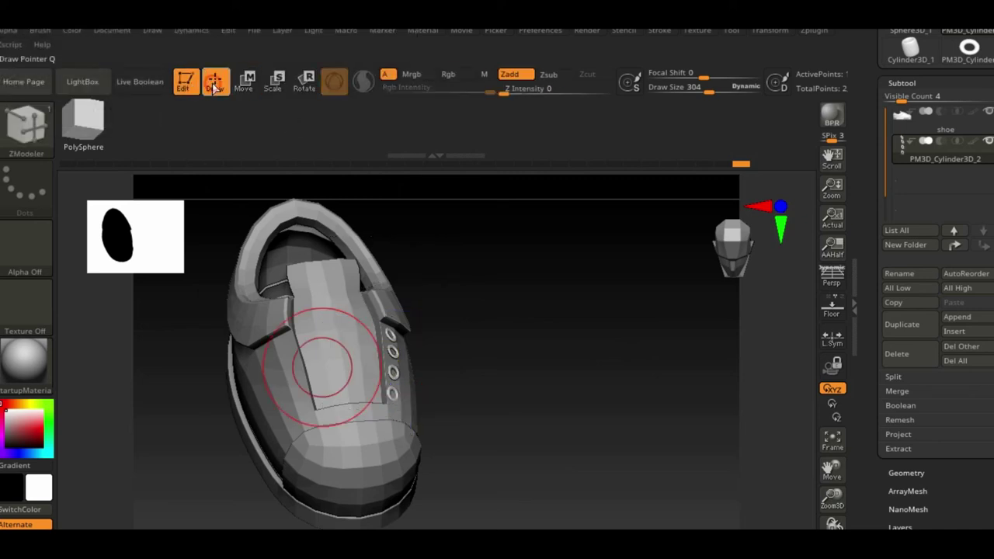
left_click_drag(482, 365, 524, 362, "shift")
left_click(828, 30)
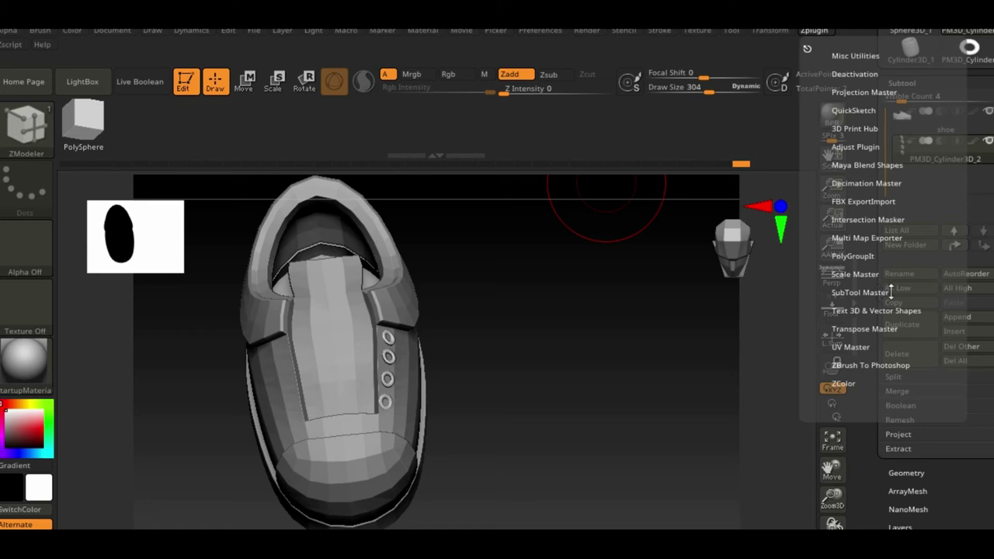
left_click(891, 293)
left_click(914, 349)
left_click(439, 337)
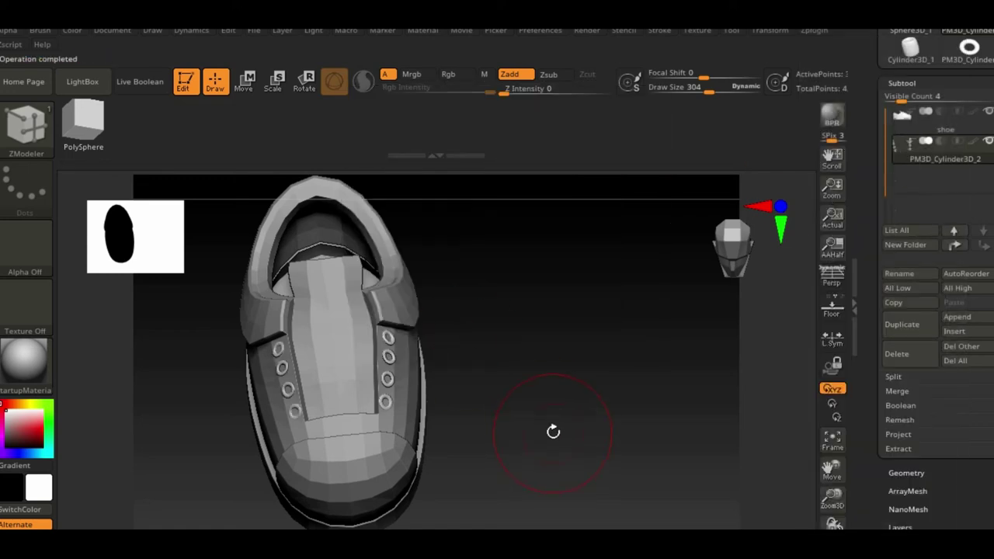
left_click_drag(553, 432, 572, 455)
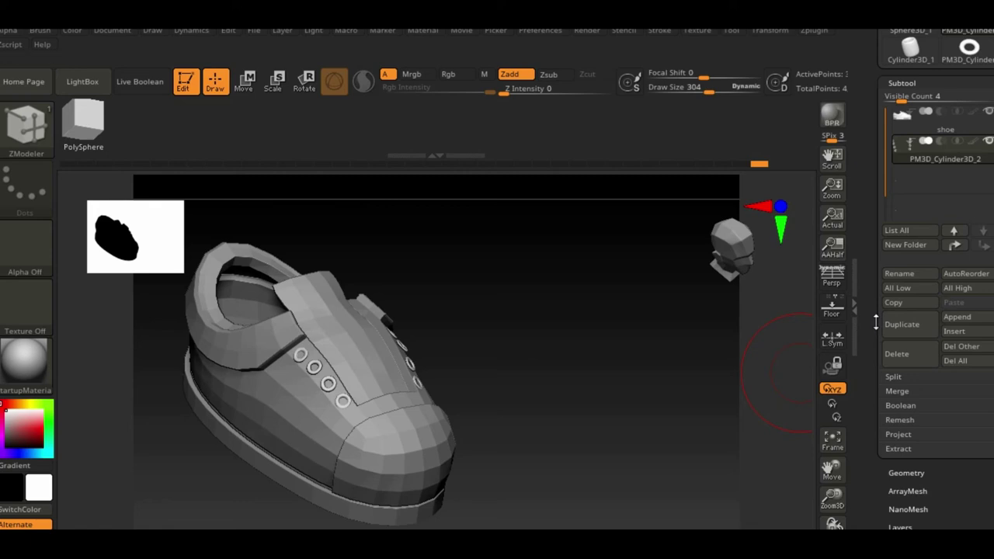
Step: Insert a Sphere3D subtool, then raise, shrink and place it above the shoe
left_click(957, 317)
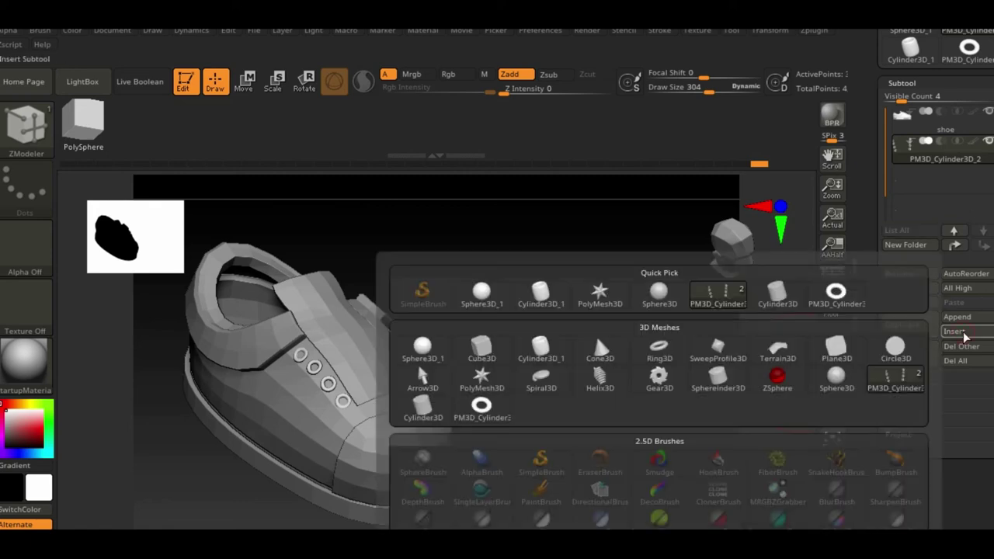
left_click(486, 302)
key("w")
left_click_drag(316, 287, 327, 183)
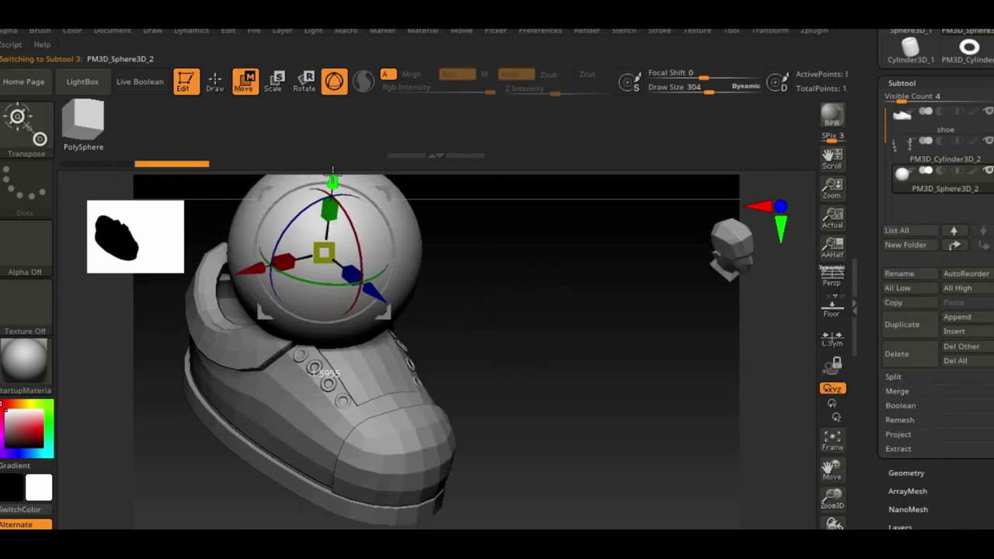
left_click_drag(322, 251, 326, 257)
left_click_drag(366, 303, 407, 330)
Step: Stretch the sphere along the X axis into a long, thin capsule
left_click_drag(466, 311, 544, 257)
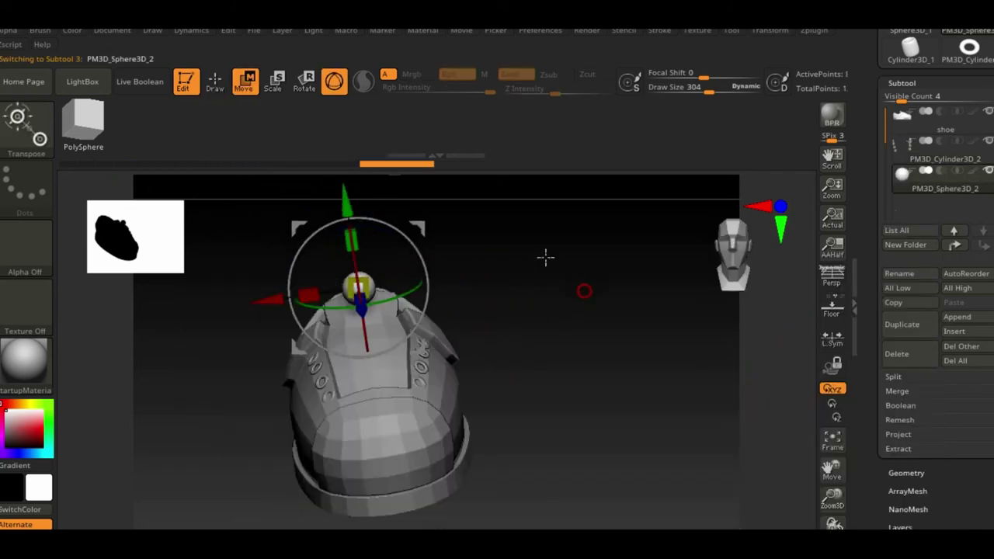
left_click_drag(310, 289, 240, 284)
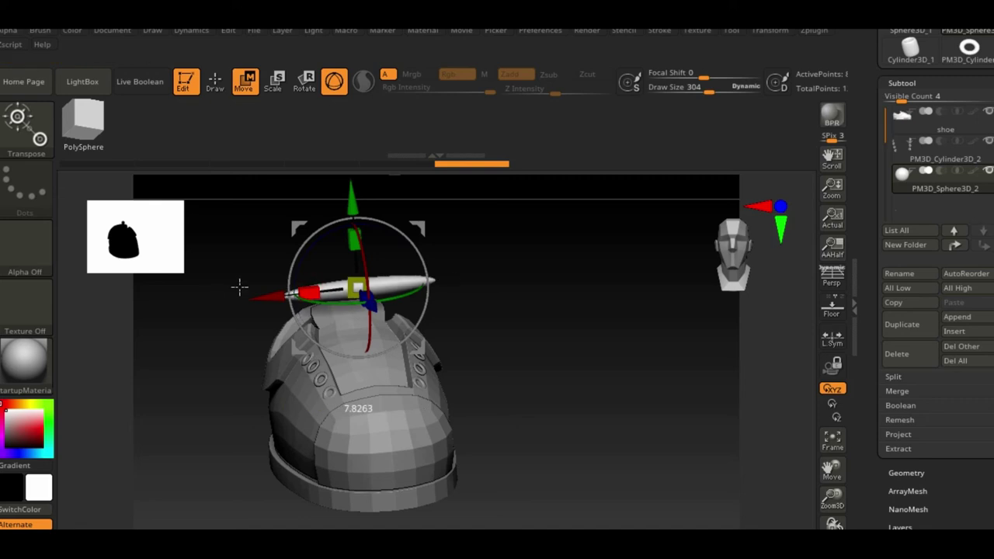
left_click_drag(595, 331, 646, 300, "shift")
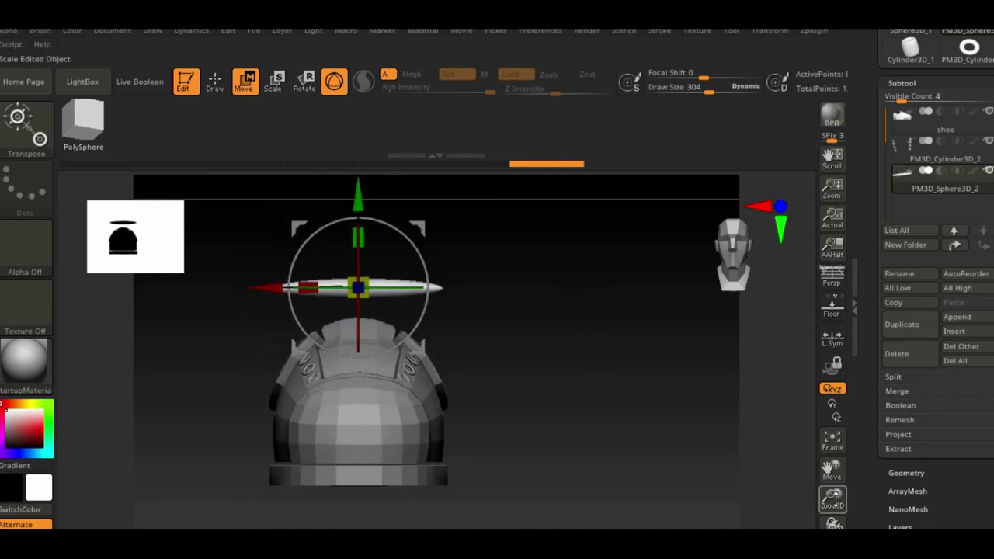
mouse_move(833, 499)
left_mouse_down()
mouse_move(683, 362)
mouse_move(666, 383)
left_mouse_up()
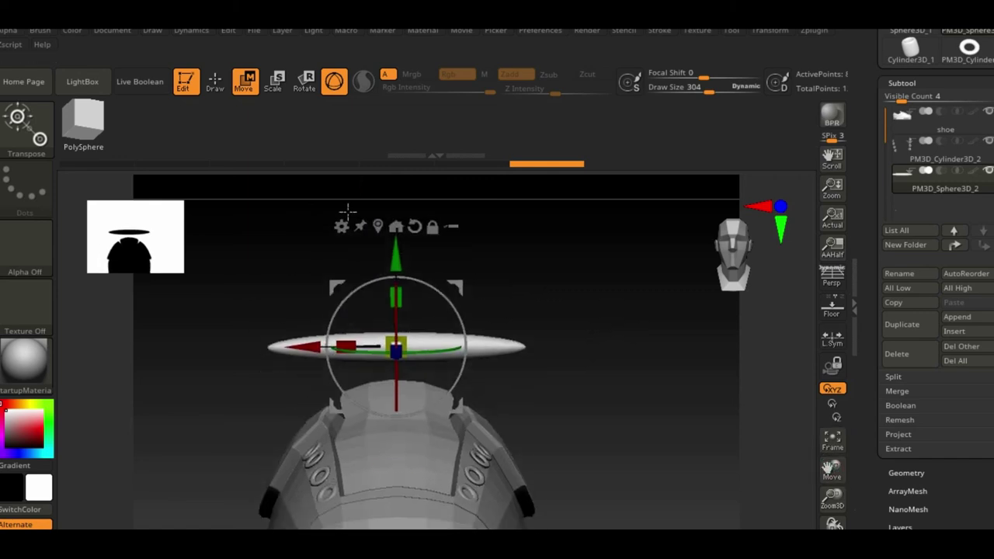
Step: Apply a Taper deformer and drag its handles to round both capsule ends
left_click(344, 223)
left_click(462, 356)
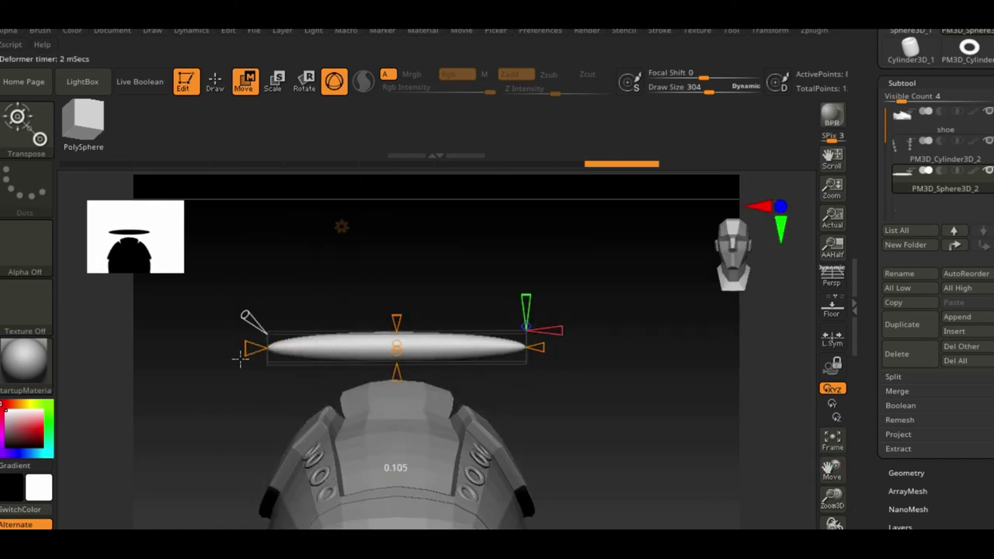
left_click_drag(241, 356, 218, 349)
mouse_move(538, 348)
left_mouse_down()
mouse_move(599, 354)
mouse_move(635, 448)
left_mouse_up()
mouse_move(396, 315)
left_mouse_down()
mouse_move(403, 288)
mouse_move(402, 309)
left_mouse_up()
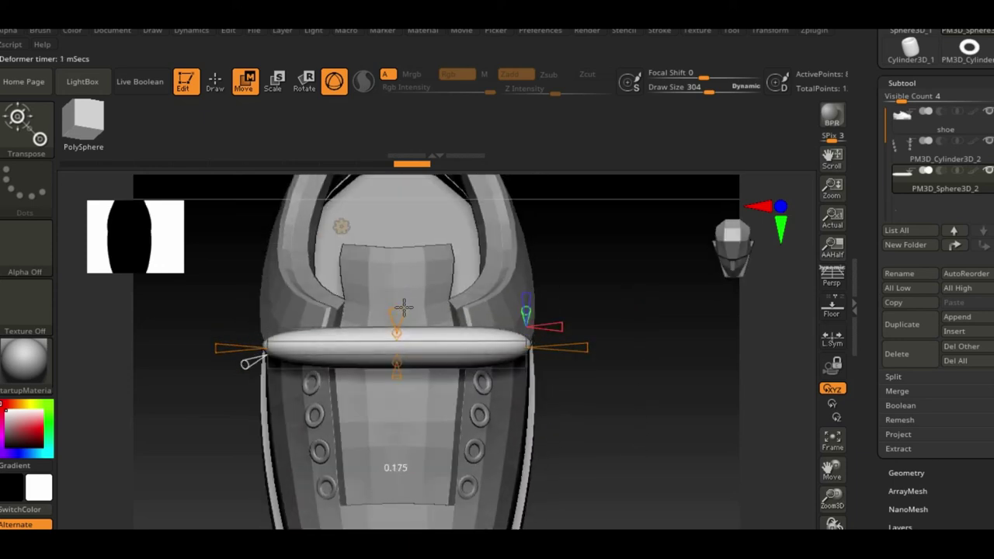
left_click_drag(396, 365, 398, 375)
Step: Switch back to the standard gizmo, lengthen the capsule slightly, and lower it onto the tongue
mouse_move(602, 404)
left_mouse_down()
mouse_move(599, 348)
mouse_move(337, 148)
left_mouse_up()
left_click(216, 82)
left_click(245, 82)
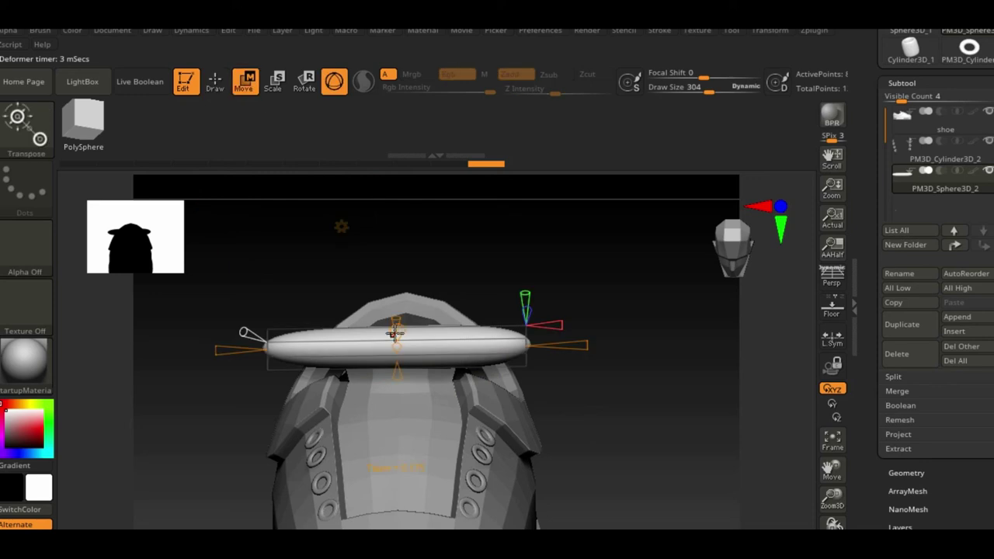
left_click(339, 225)
left_click(360, 226)
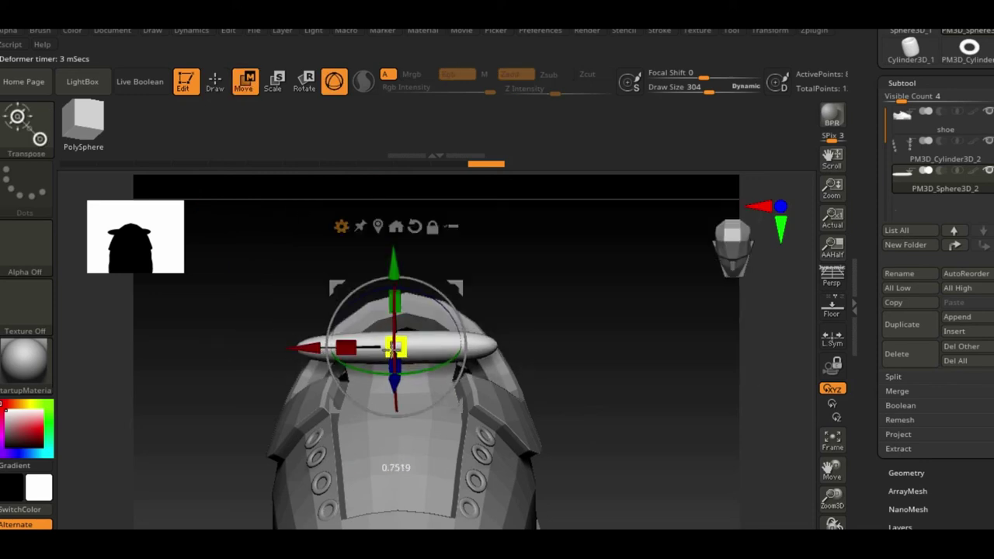
left_click_drag(392, 348, 396, 349)
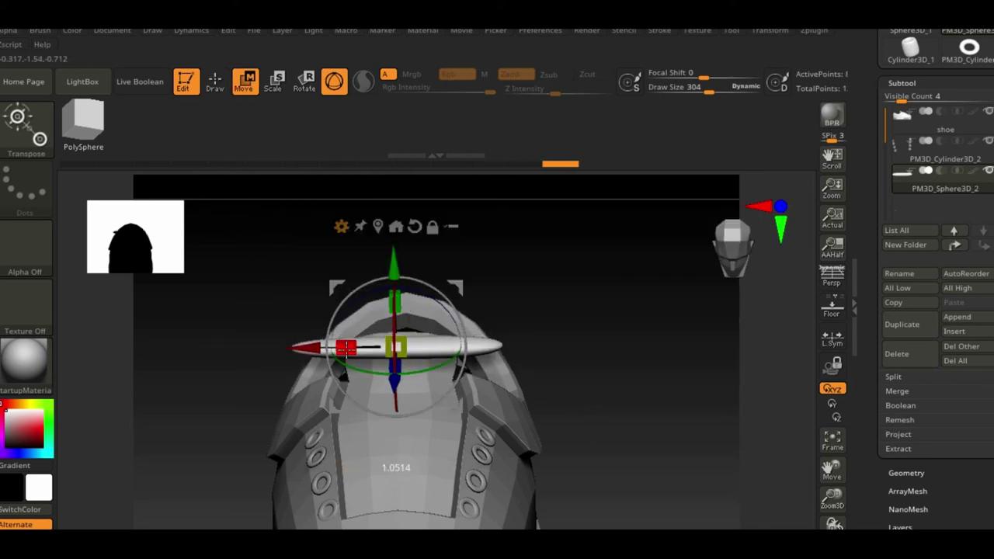
mouse_move(544, 365)
left_mouse_down()
mouse_move(684, 395)
mouse_move(466, 257)
left_mouse_up()
left_click_drag(405, 327, 402, 344)
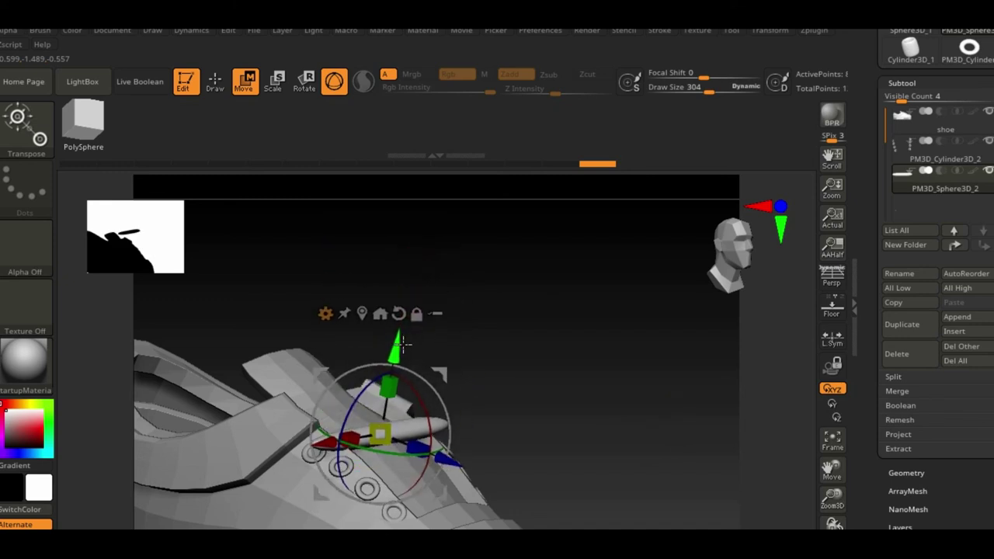
Step: Apply Bend Curve, pulling both lace ends down and raising the middle to arch over the tongue
left_click(326, 313)
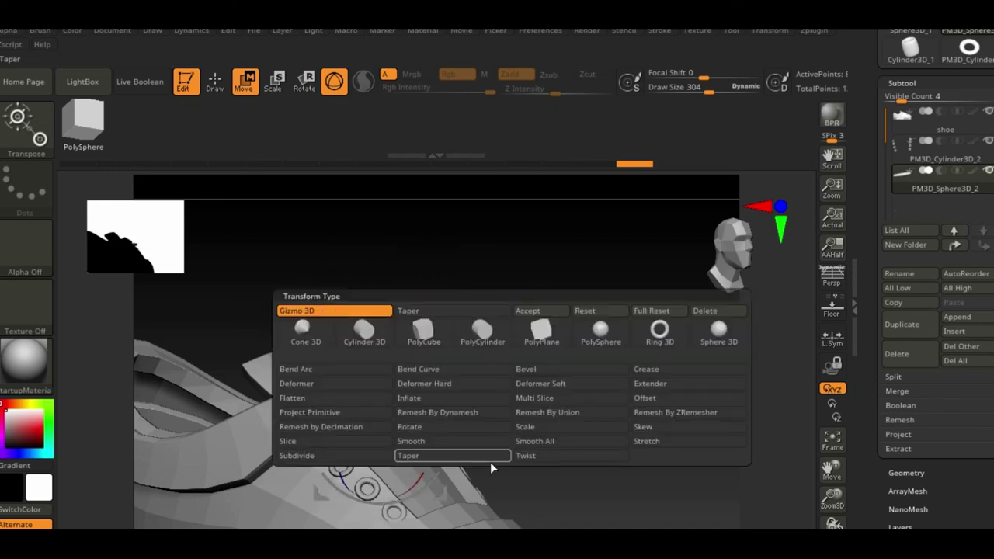
left_click(488, 379)
left_click_drag(585, 421, 560, 434, "shift")
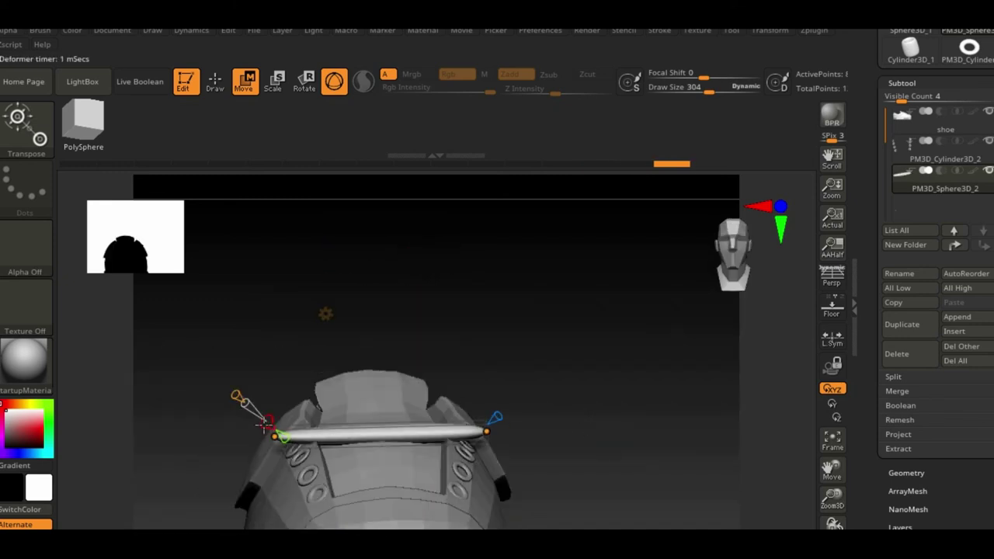
left_click_drag(212, 376, 237, 396)
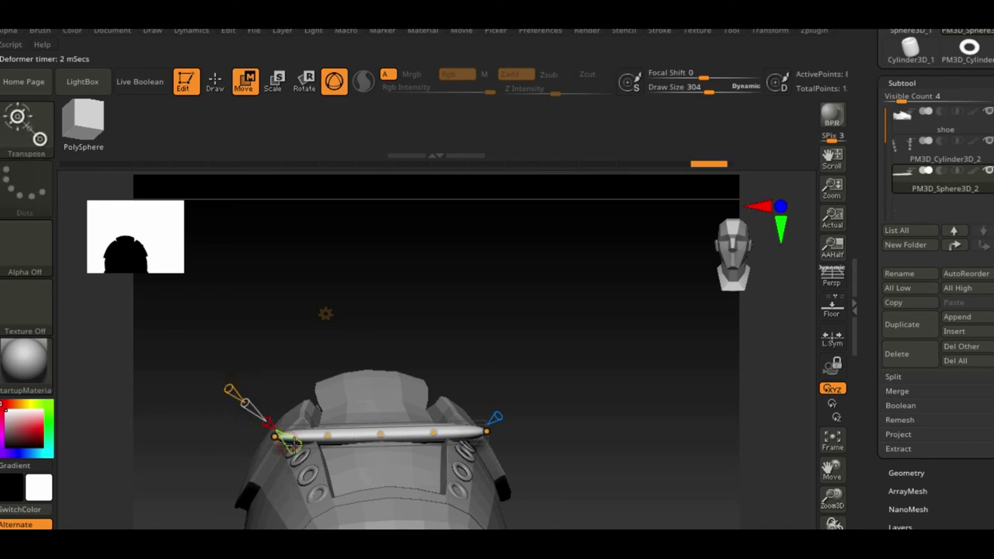
left_click_drag(272, 437, 299, 471)
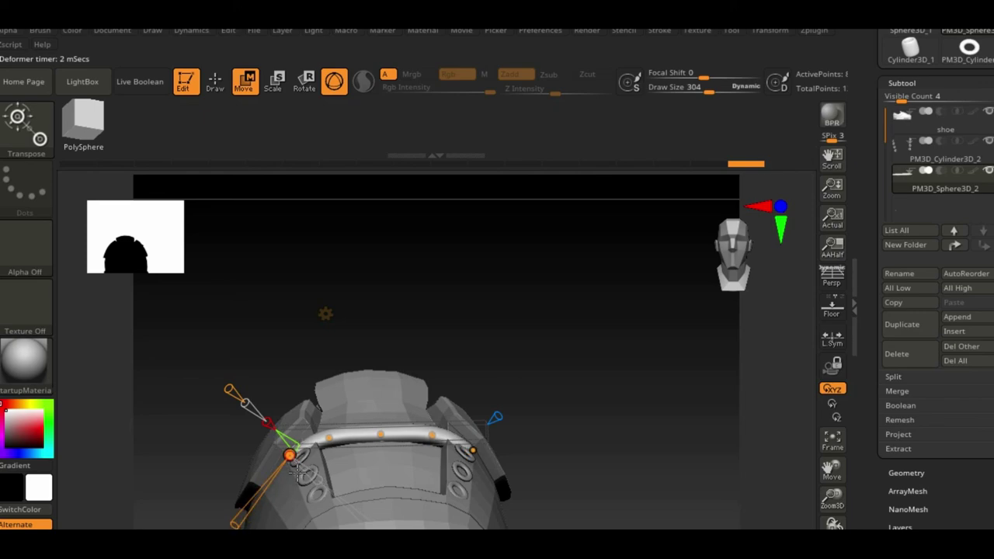
left_click_drag(381, 435, 379, 425)
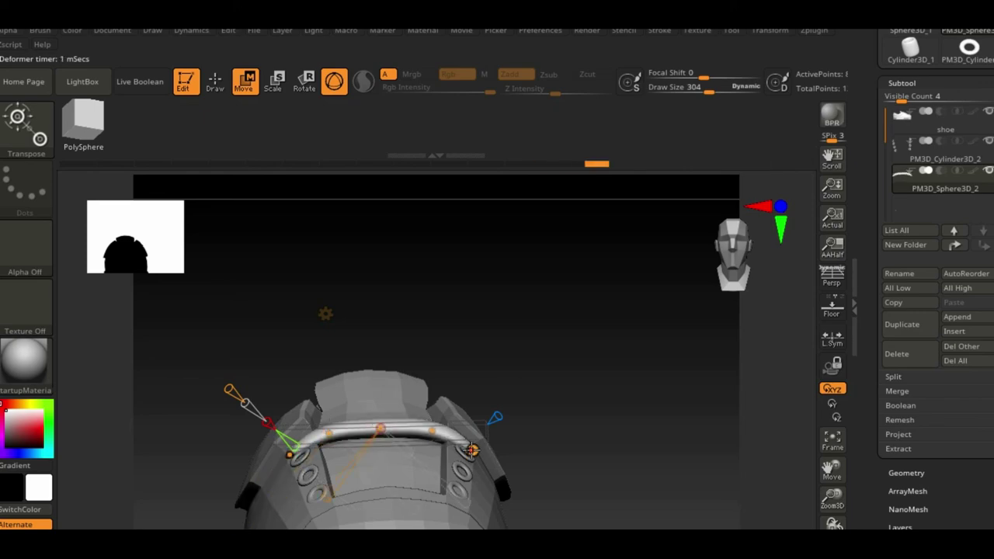
left_click_drag(473, 450, 466, 453)
left_click_drag(621, 466, 703, 446)
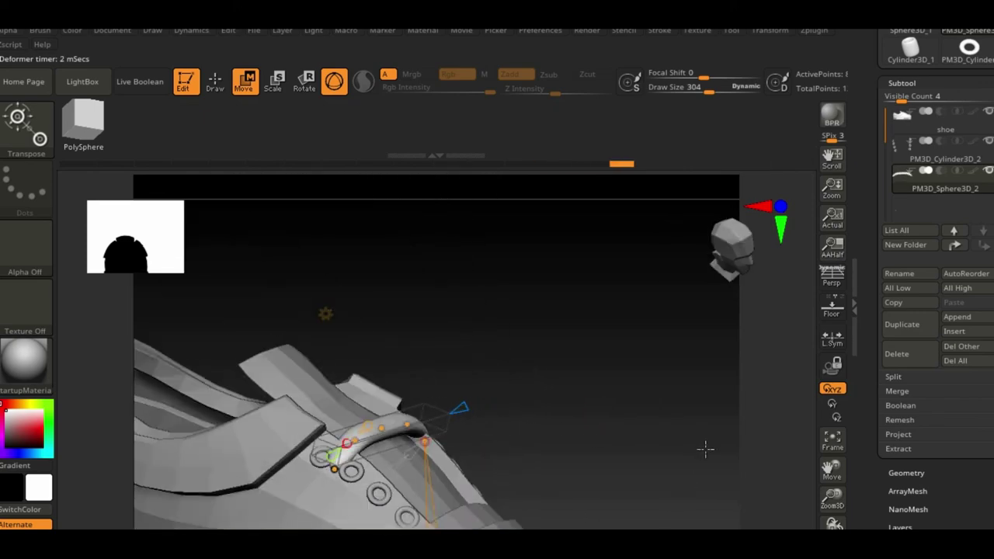
mouse_move(605, 481)
left_mouse_down()
mouse_move(559, 493)
mouse_move(528, 466)
left_mouse_up()
mouse_move(653, 490)
left_mouse_down()
mouse_move(695, 512)
mouse_move(668, 482)
left_mouse_up()
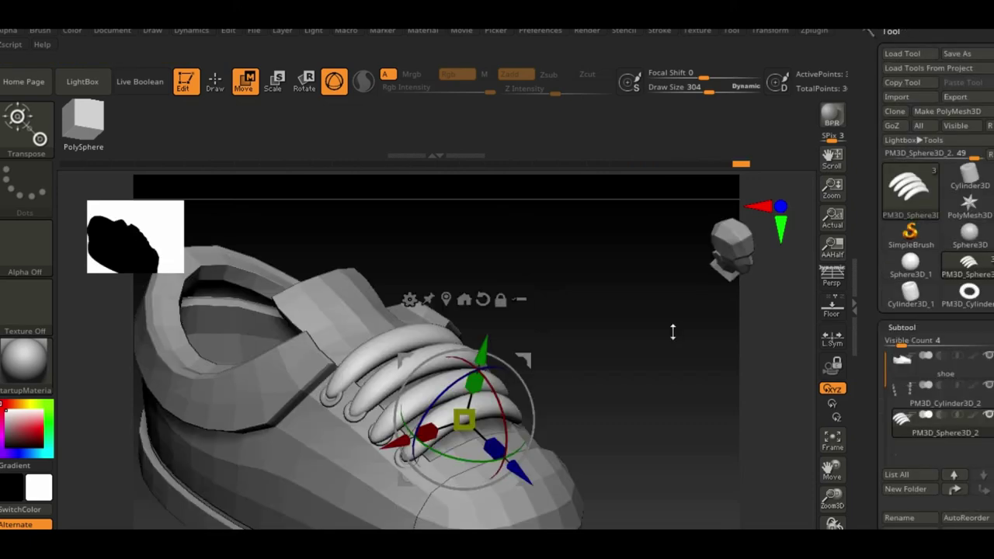
left_click_drag(673, 332, 669, 347)
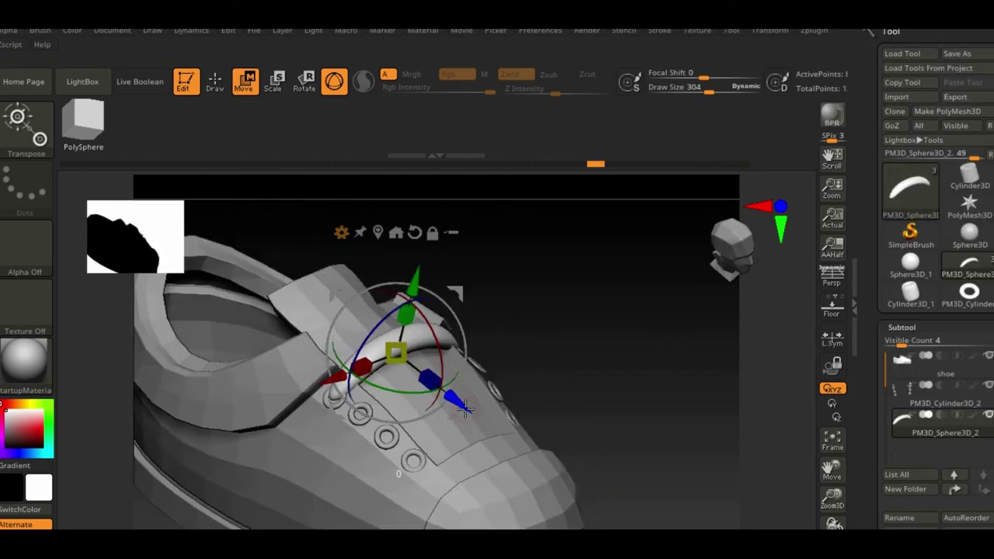
Step: Ctrl-drag copies of the arched lace down the tongue, nudging each between the eyelets
left_click_drag(464, 409, 507, 443)
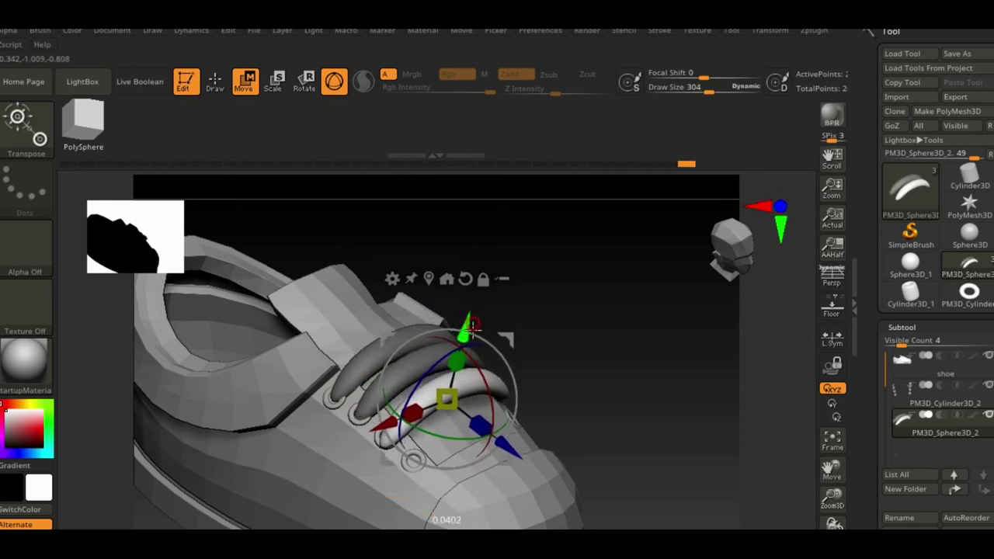
left_click_drag(601, 388, 571, 319, "shift")
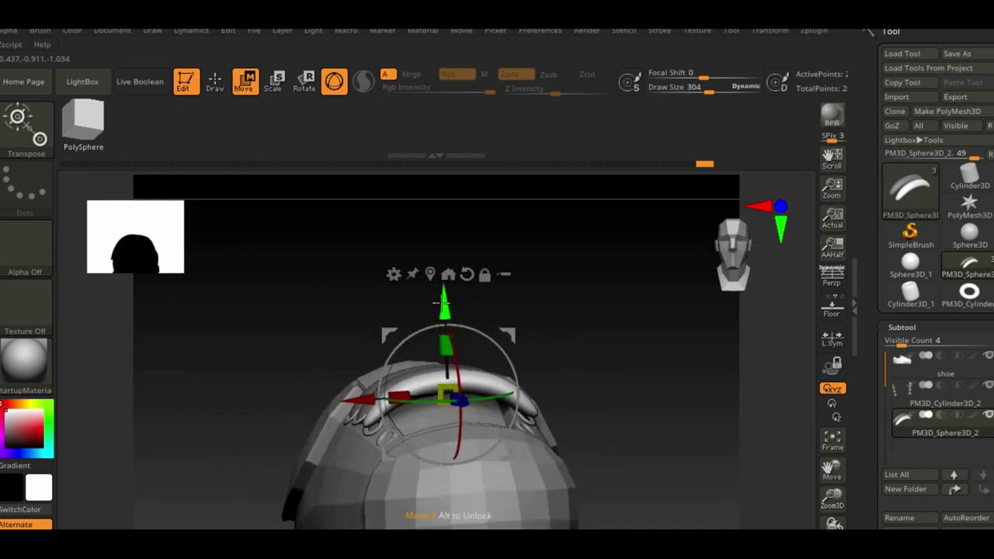
left_click_drag(446, 303, 449, 311)
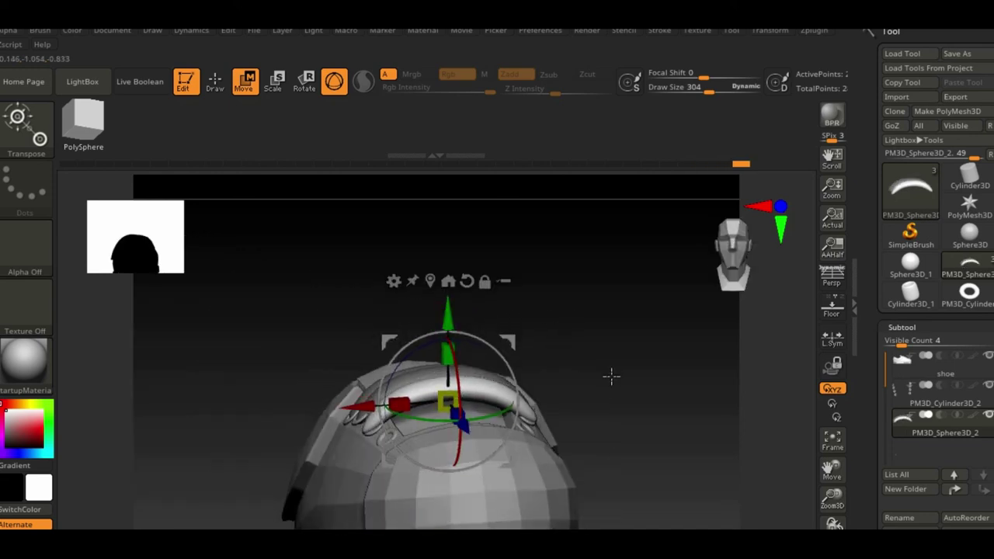
left_click_drag(613, 375, 637, 443)
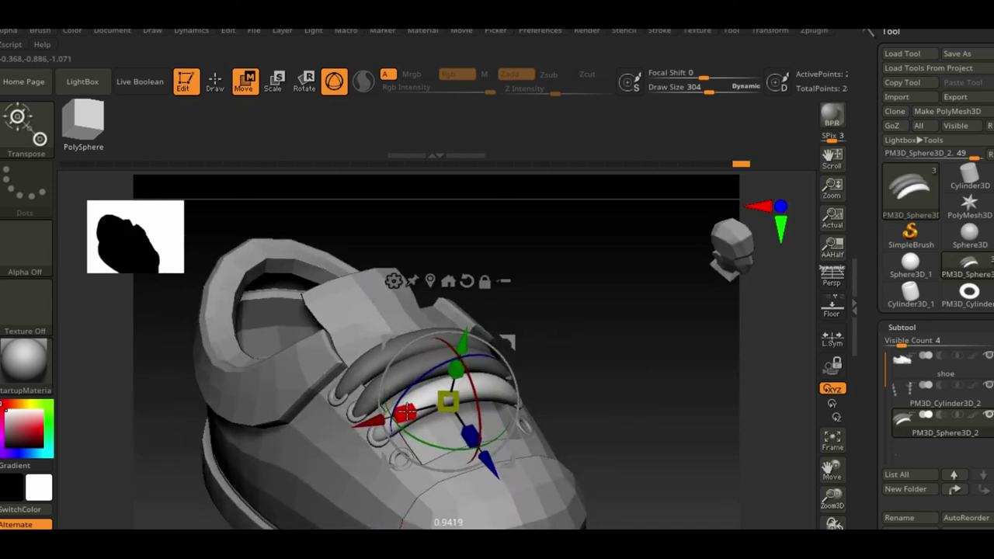
left_click_drag(406, 411, 436, 437, "ctrl")
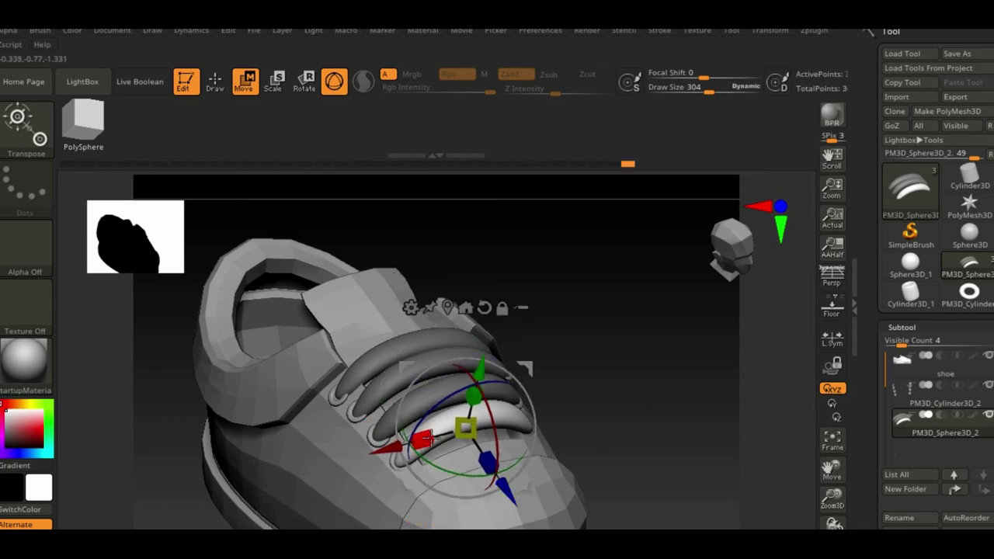
left_click_drag(593, 366, 637, 336)
mouse_move(526, 355)
left_mouse_down()
mouse_move(595, 473)
mouse_move(604, 422)
mouse_move(717, 404)
left_mouse_up()
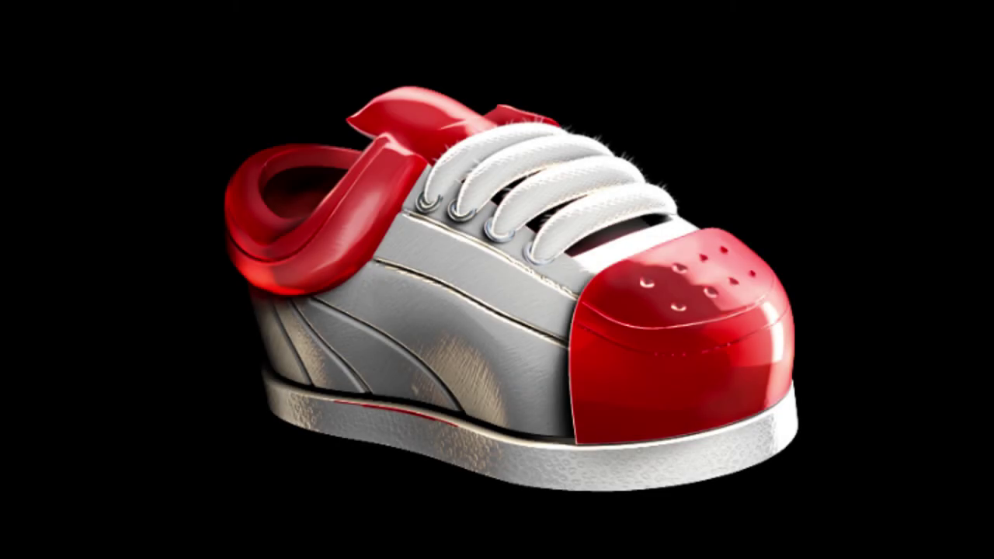